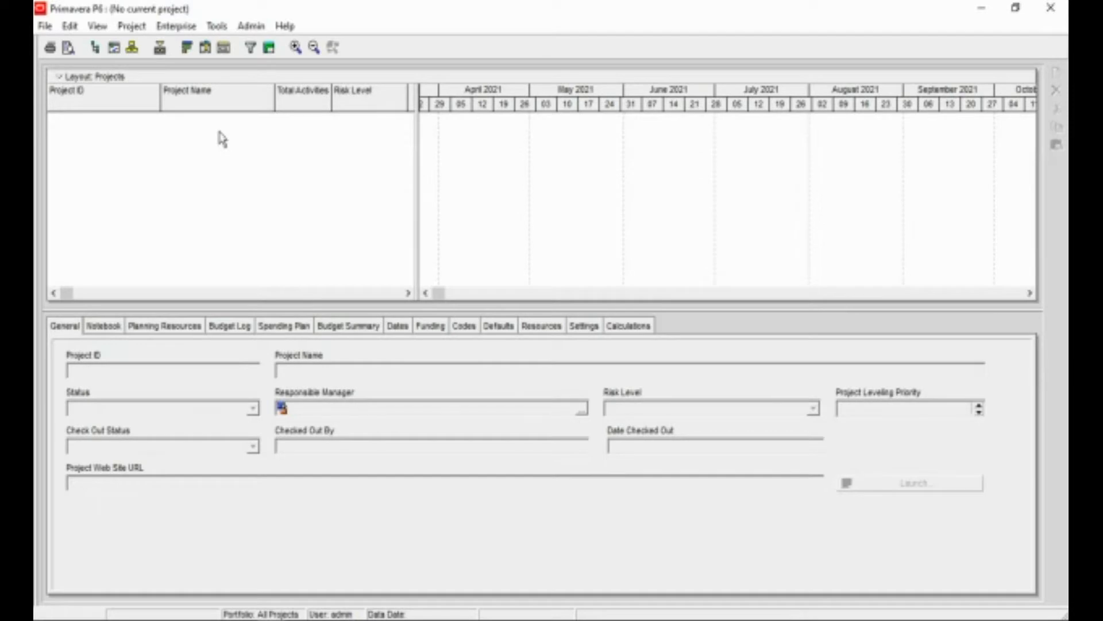
- Add a top-level element to the Enterprise Project Structure with EPS ID Construction and EPS name Construction
left_click(178, 27)
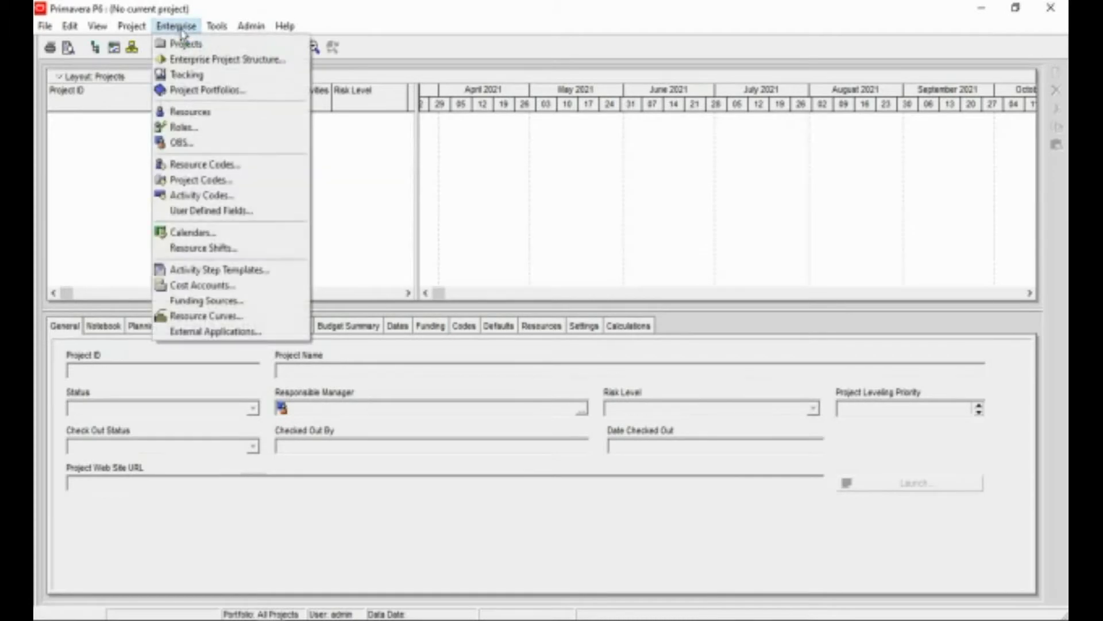
left_click(190, 62)
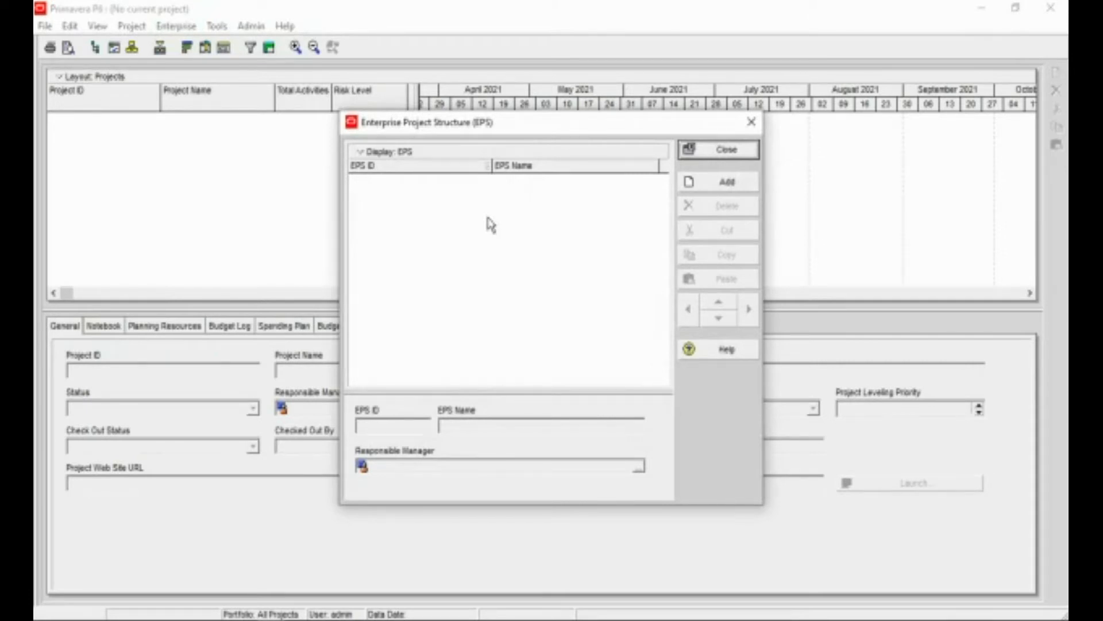
left_click(712, 184)
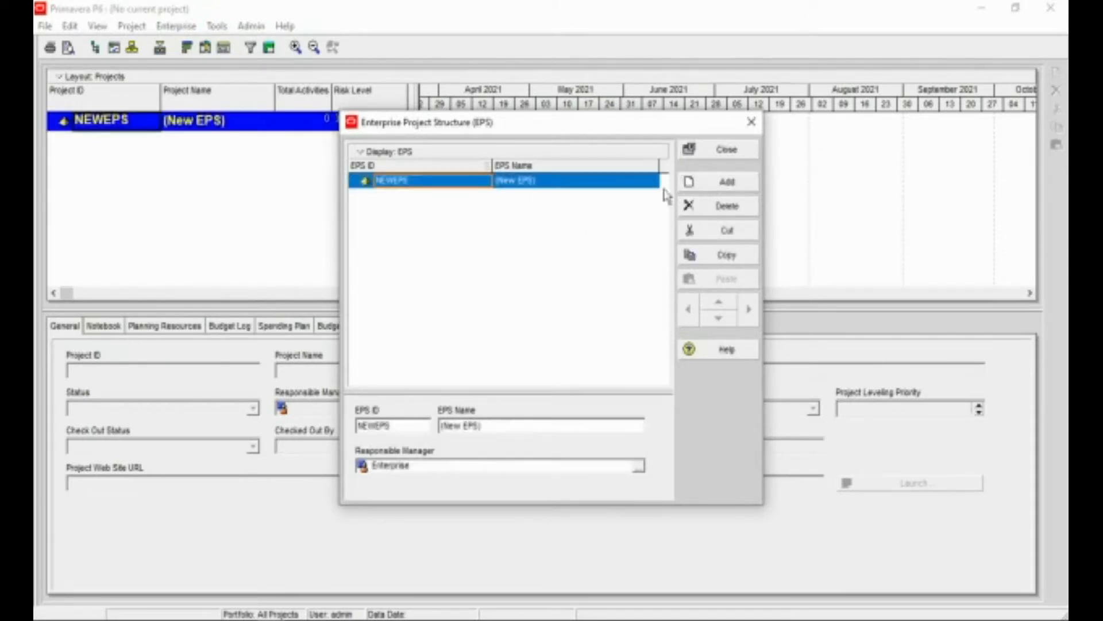
left_click(427, 182)
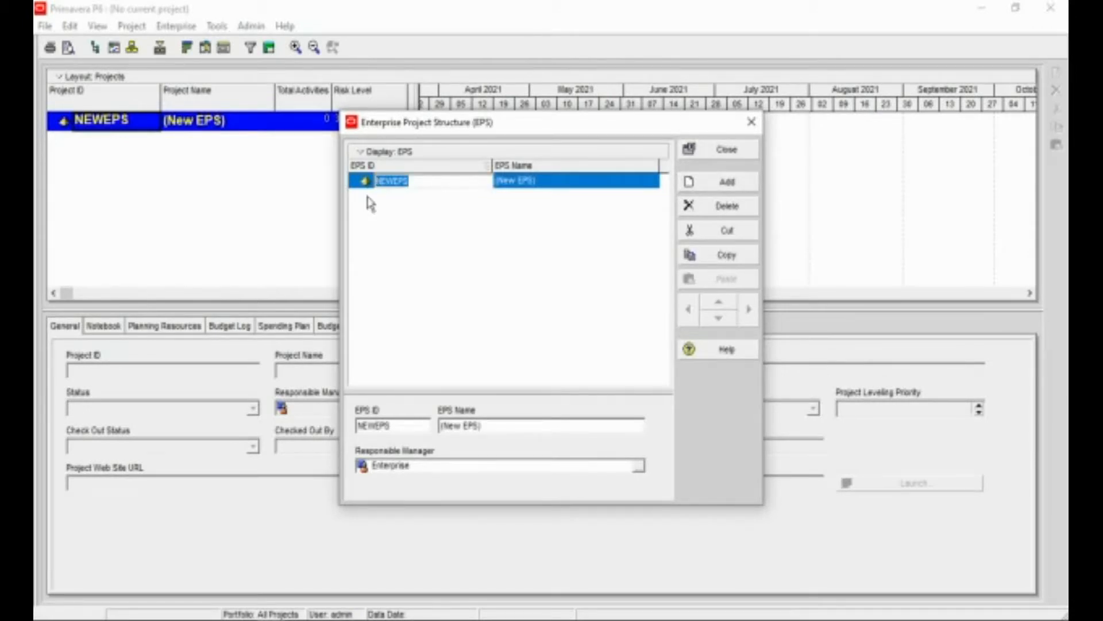
type("Construction")
left_click(551, 189)
left_click(550, 189)
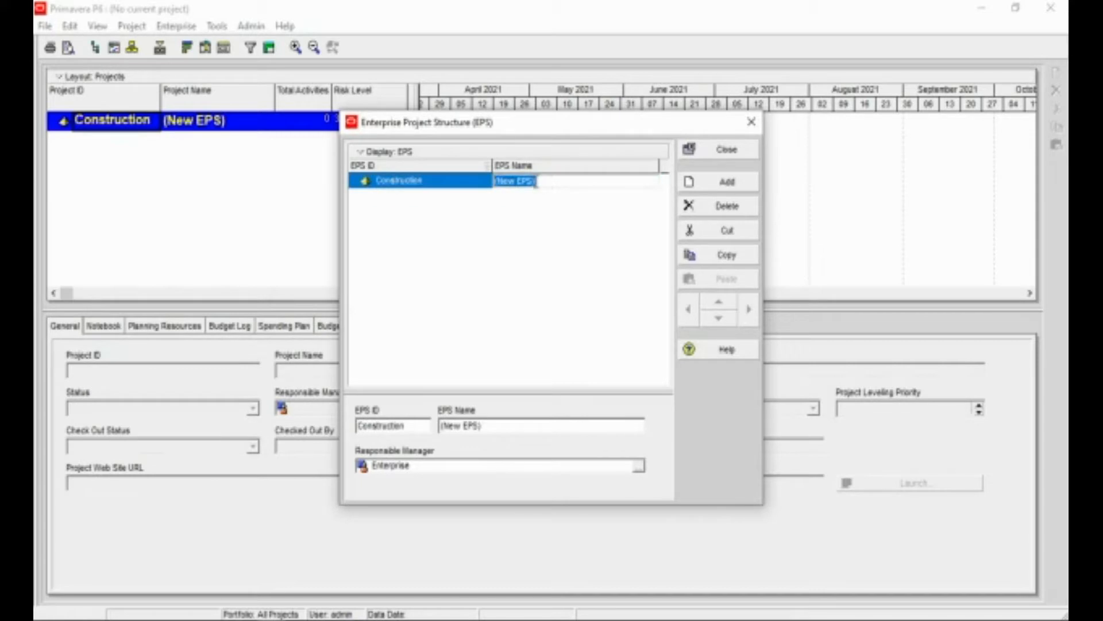
type("Construction")
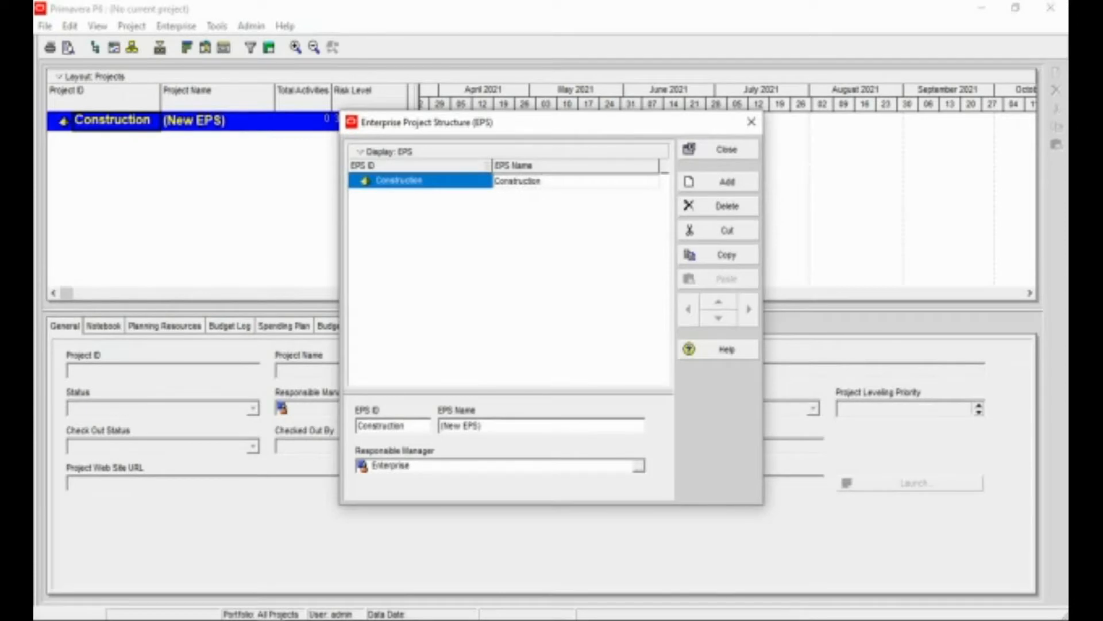
key("Return")
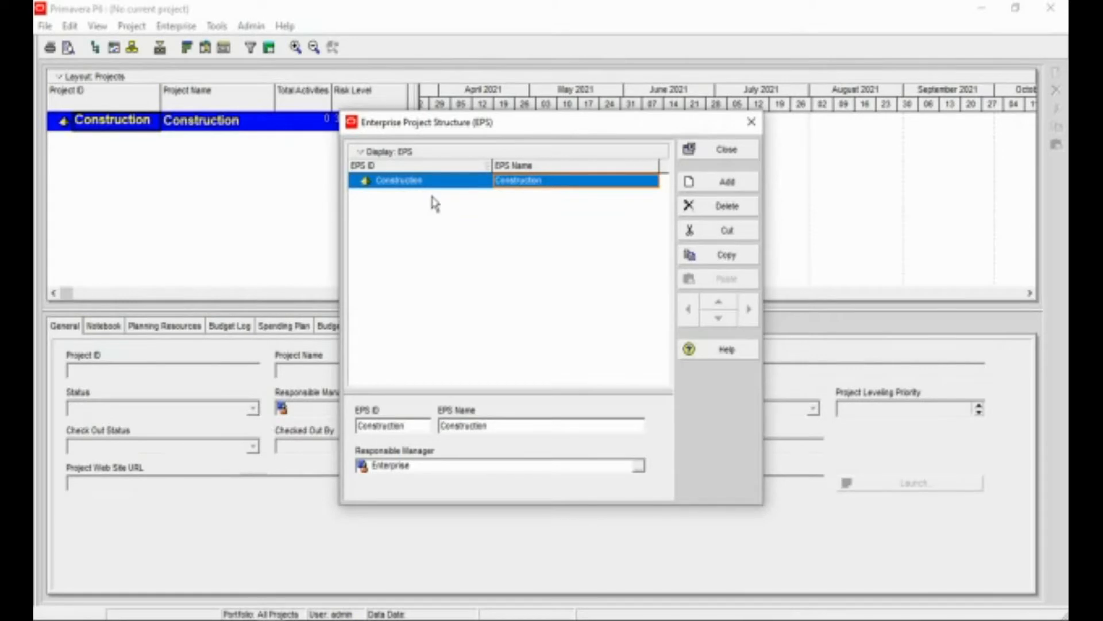
- Add a child element under Construction with EPS ID Building and EPS name Building
left_click(722, 190)
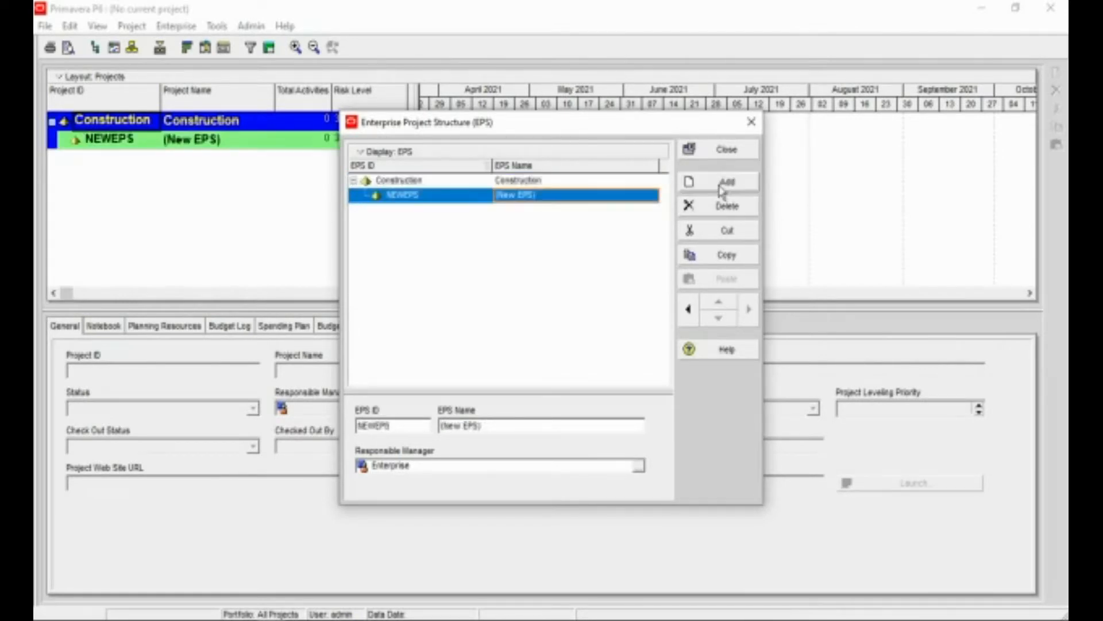
left_click(428, 198)
left_click(428, 200)
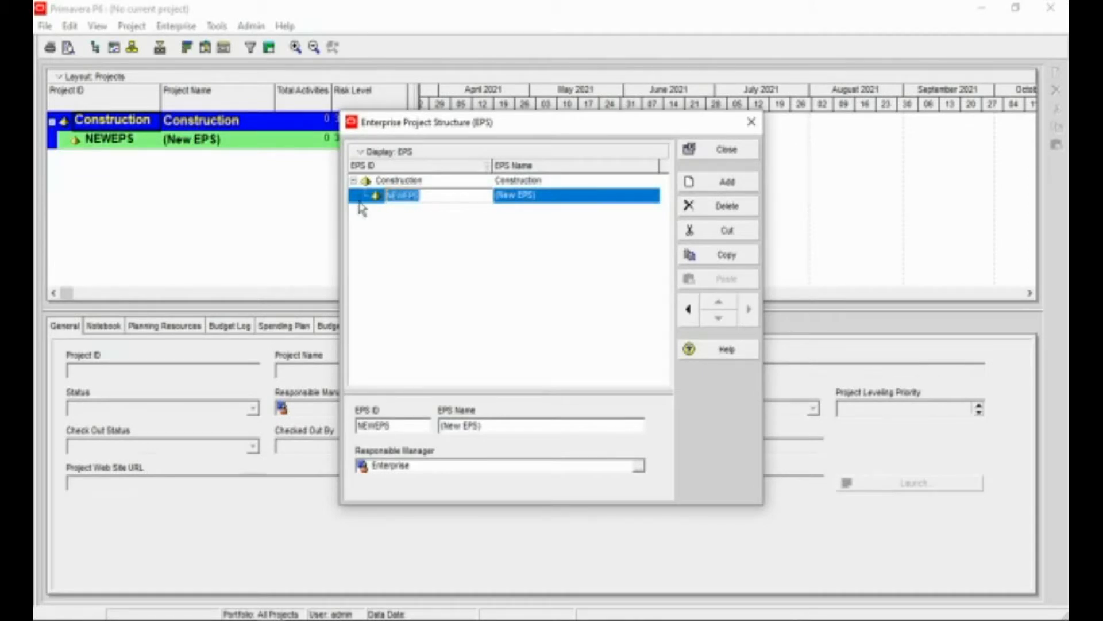
type("Bu")
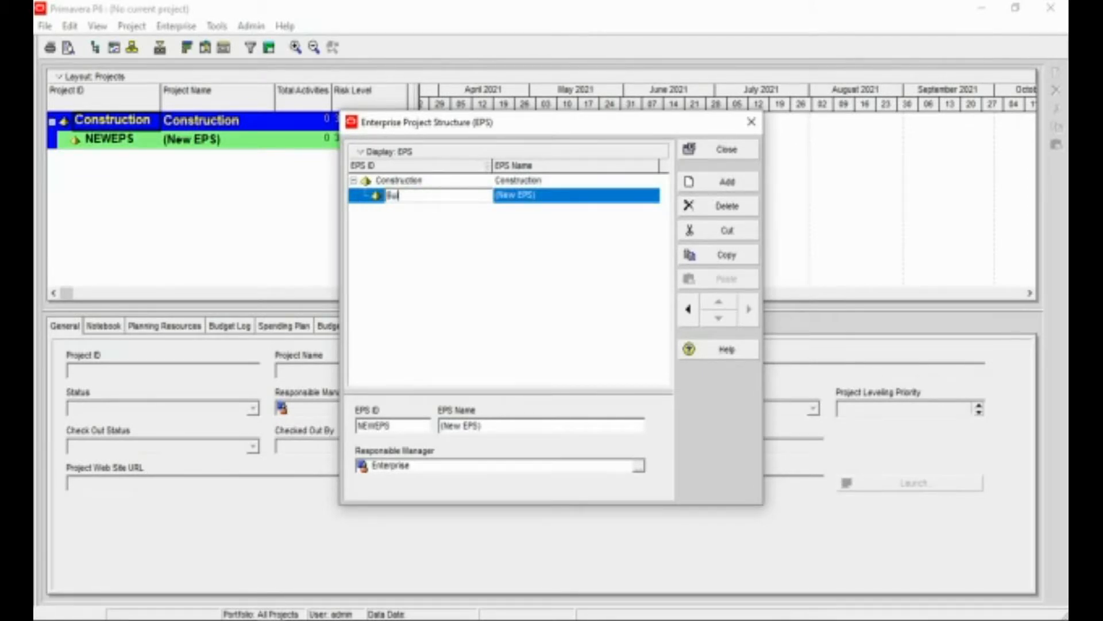
type("ilding")
left_click(550, 199)
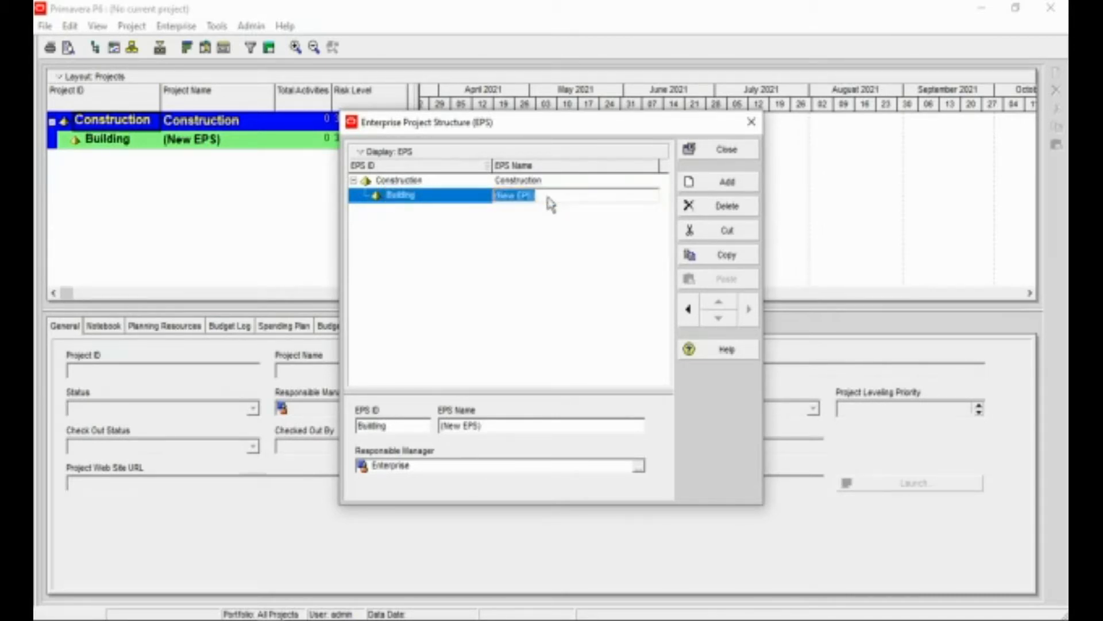
type("Building")
- Add a second element under Construction, beside Building, with EPS ID Housing and EPS name Housing
left_click(717, 184)
left_click(418, 211)
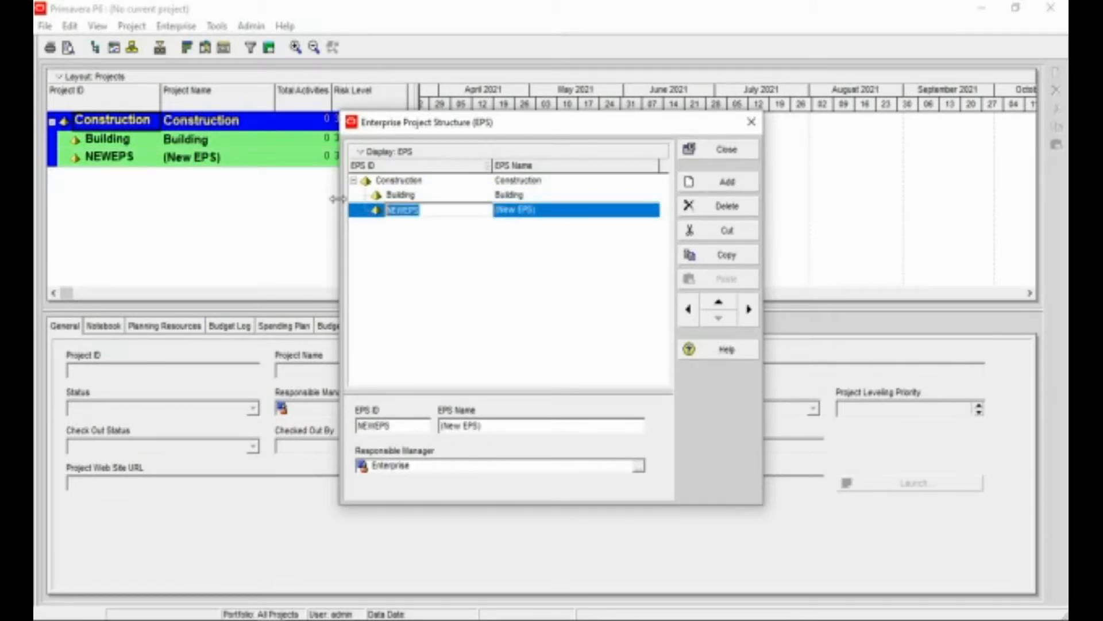
type("Housing")
left_click(522, 212)
left_click(525, 211)
left_click_drag(540, 210, 443, 225)
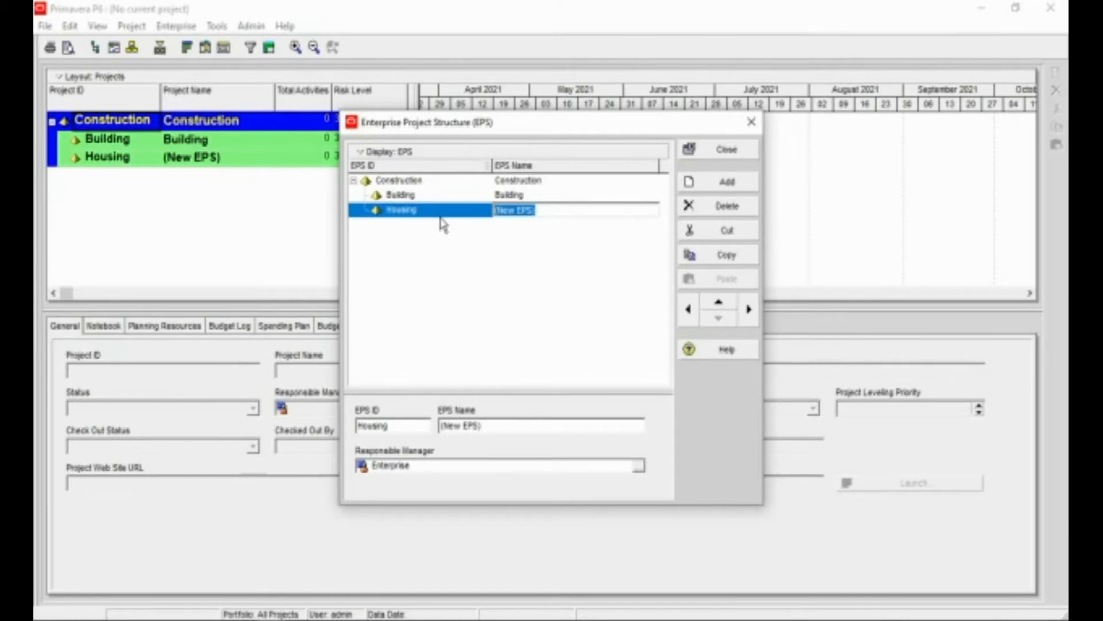
type("Housing")
left_click(463, 257)
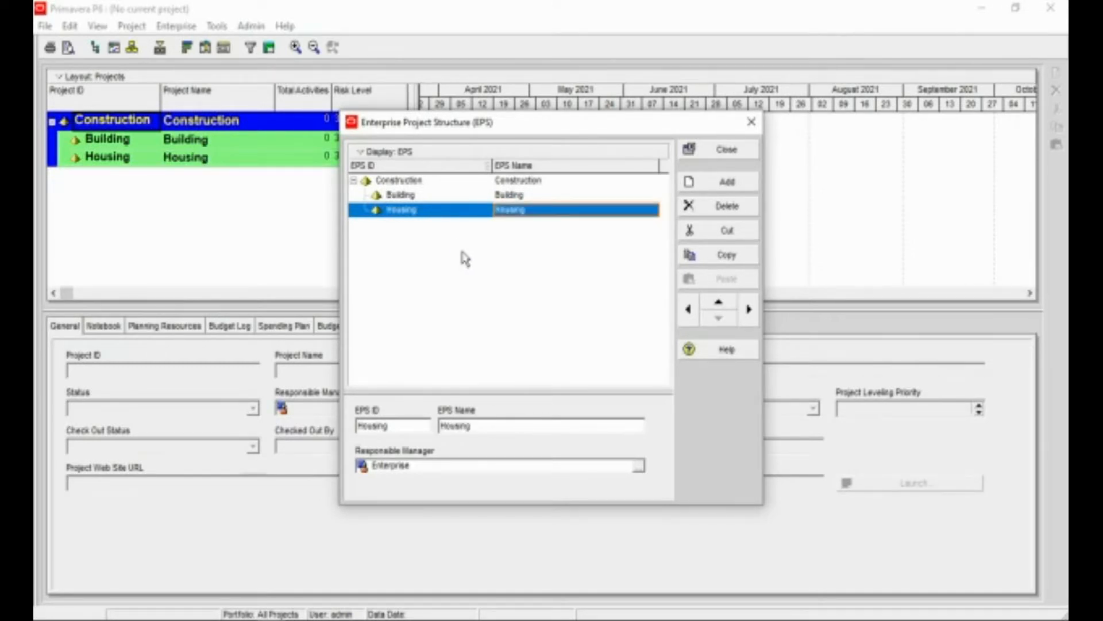
- Add a new EPS element, move it above Housing and indent it one level under Building
left_click(425, 197)
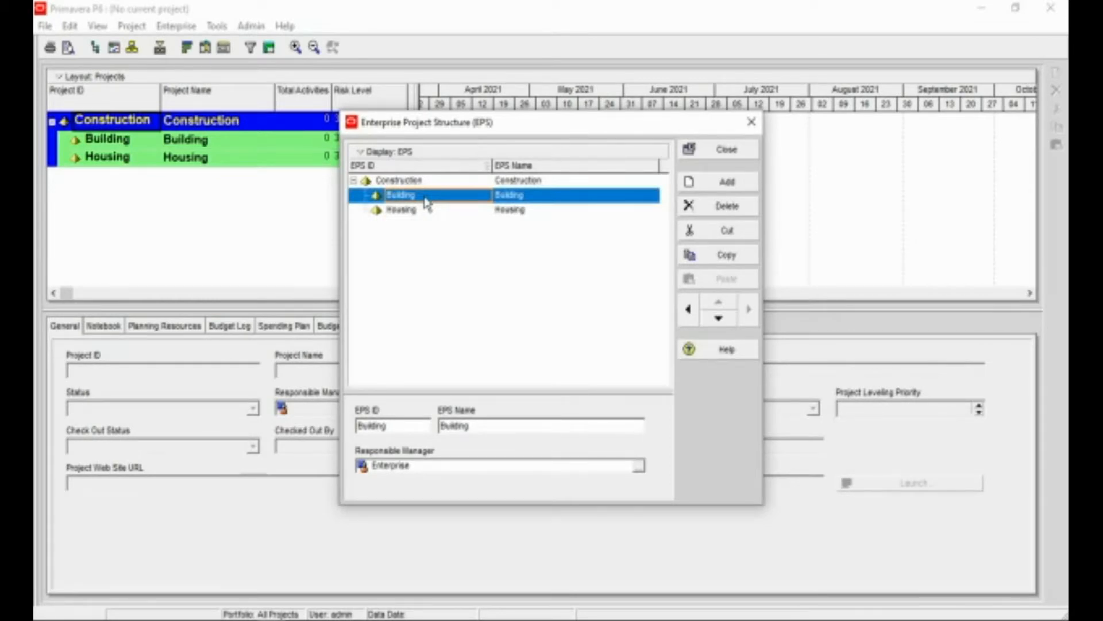
left_click(727, 184)
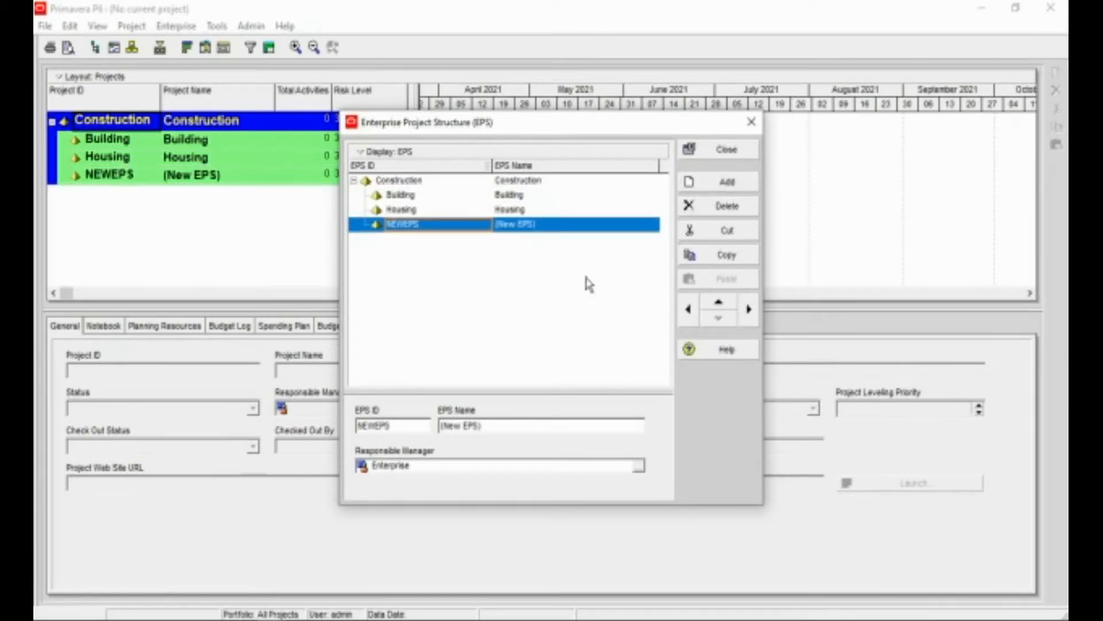
left_click(717, 305)
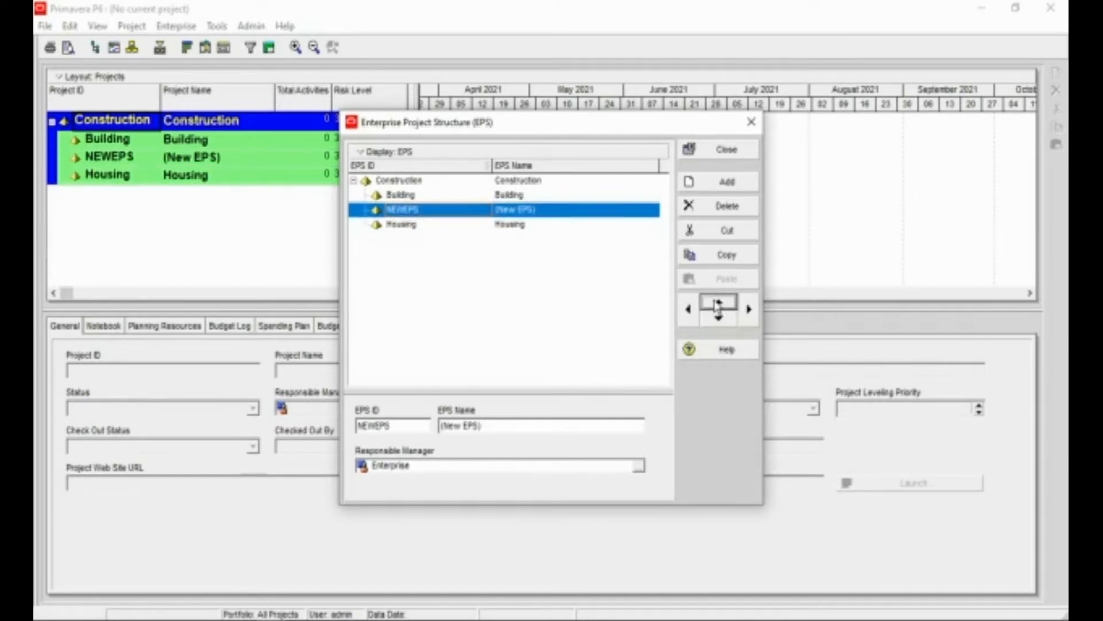
left_click(749, 310)
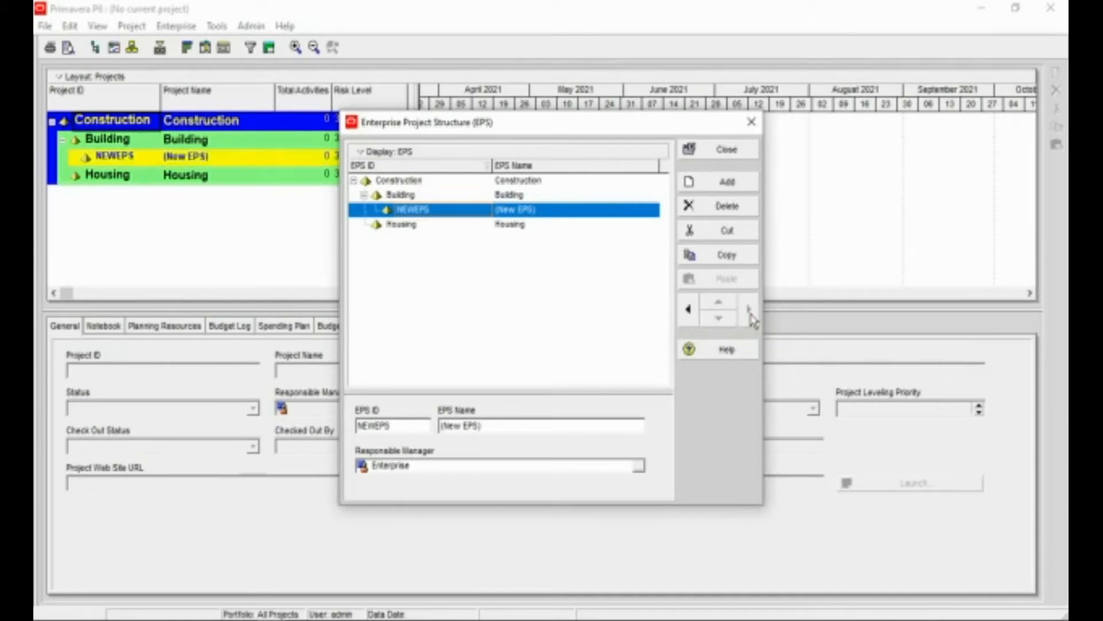
- Set the new Building sub-element's EPS ID to High Rise and its EPS name to High Rise Building
left_click(428, 211)
double_click(440, 210)
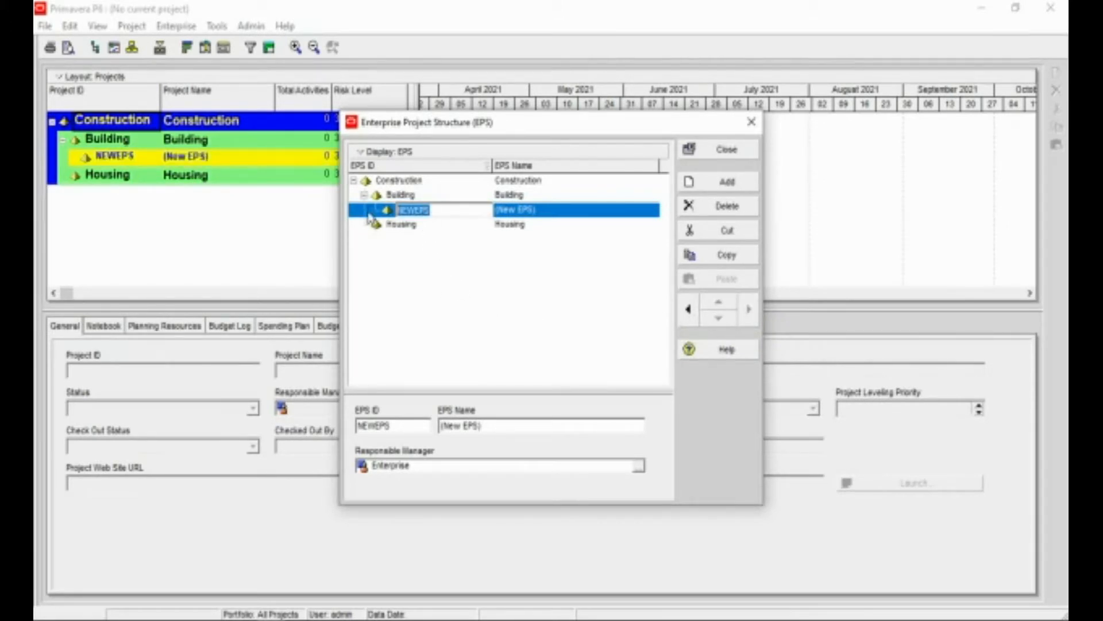
type("High Rise")
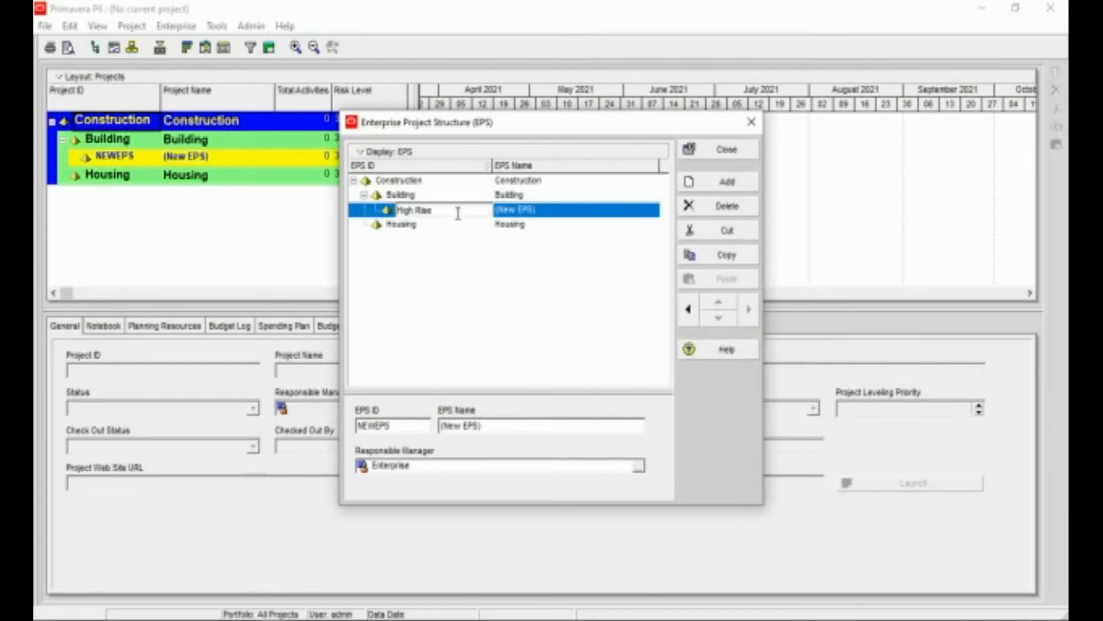
left_click(546, 211)
left_click(547, 211)
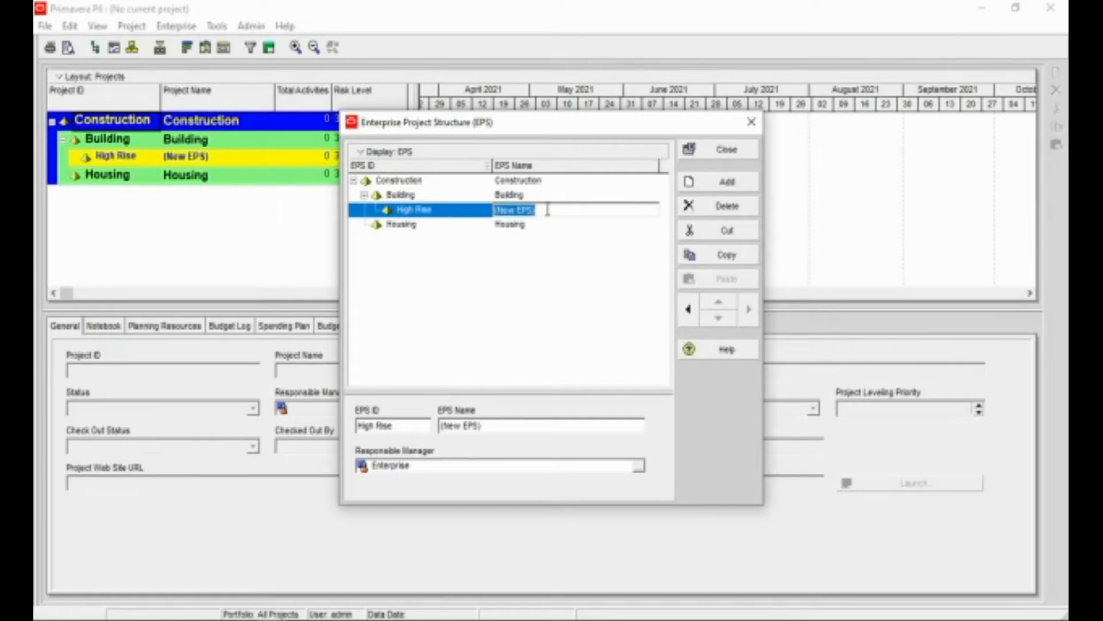
type("H")
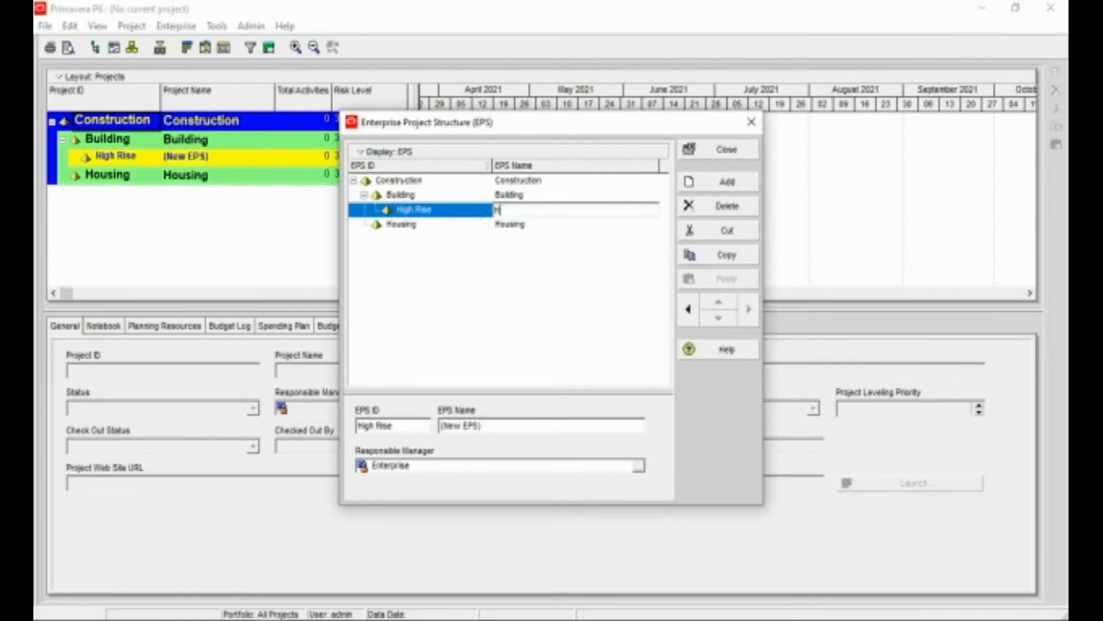
type("igh Rise Building")
- Add another element under Building with EPS ID Mid Rise and EPS name "Mid Rise Rise building"
left_click(727, 183)
left_click(431, 225)
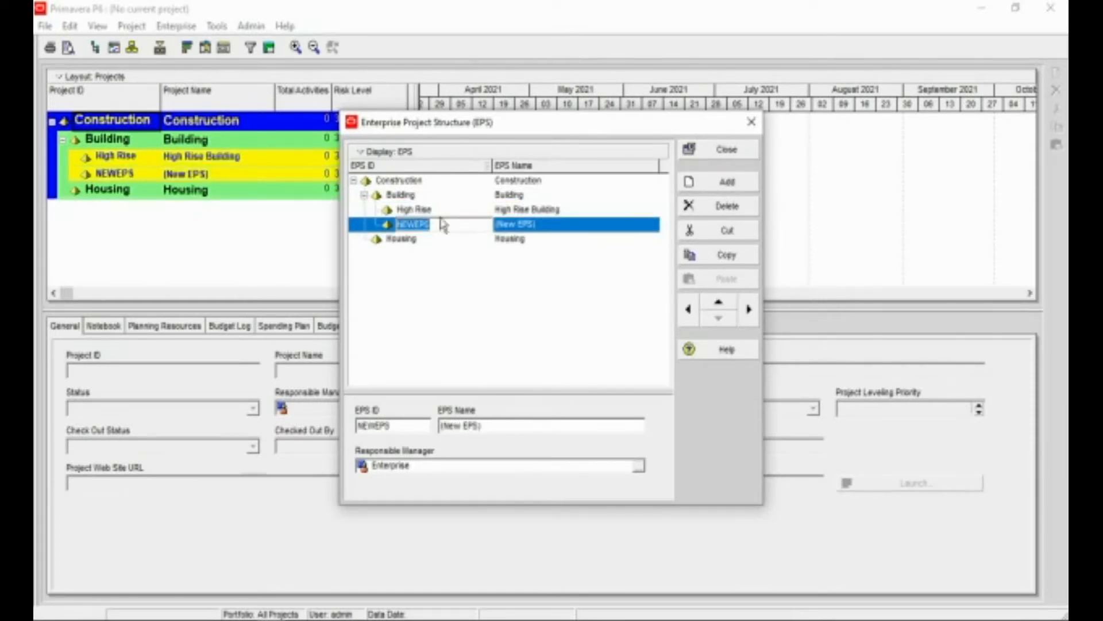
type("Mid Rise")
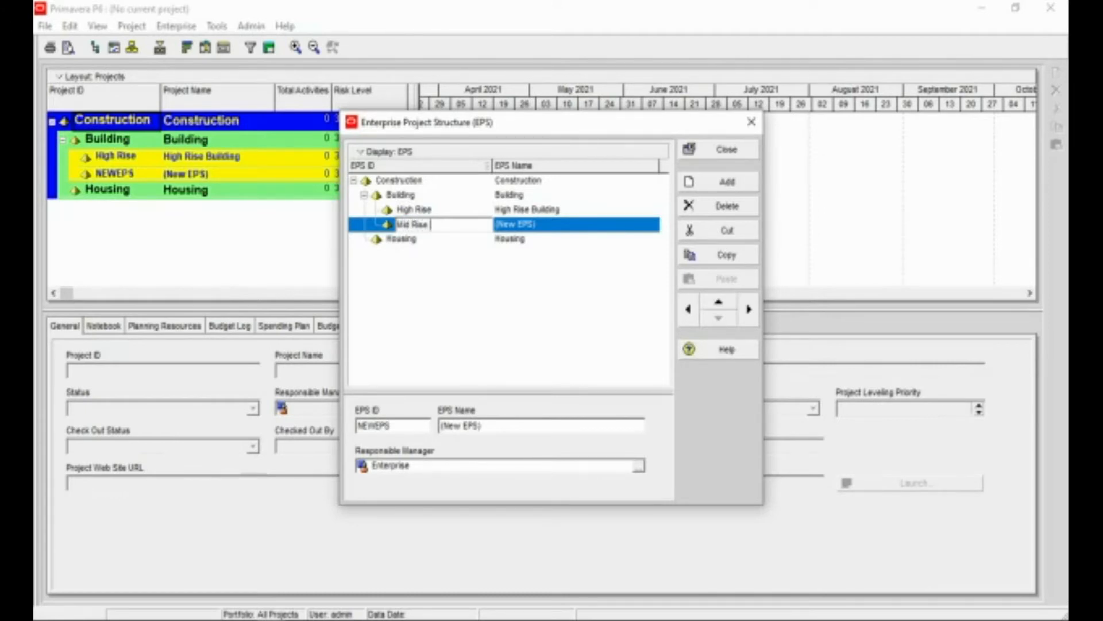
left_click(530, 230)
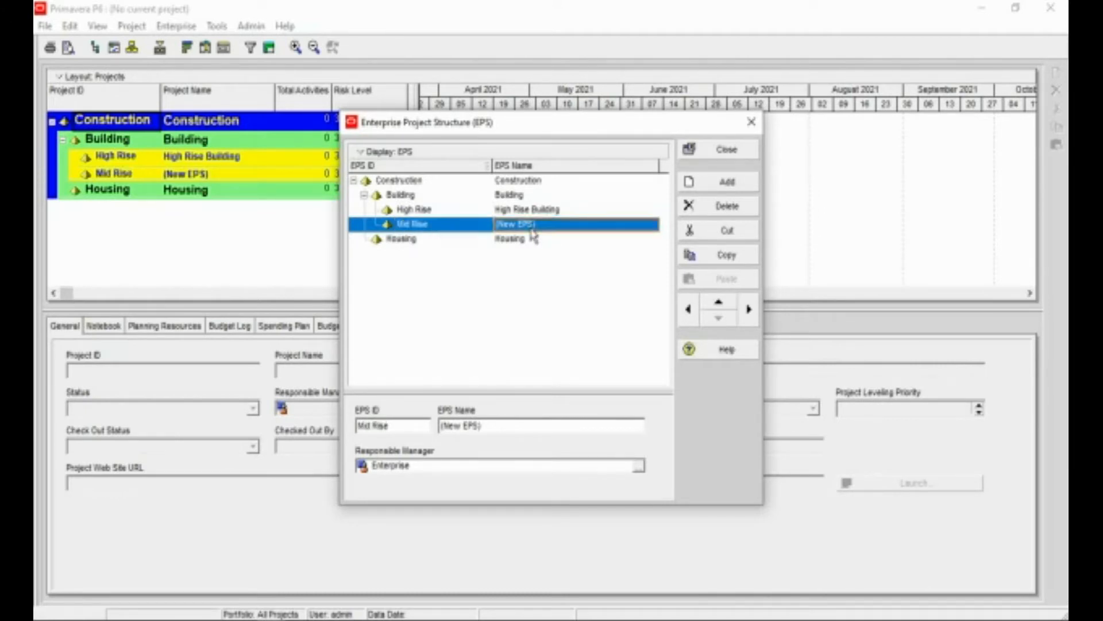
left_click_drag(552, 227, 483, 225)
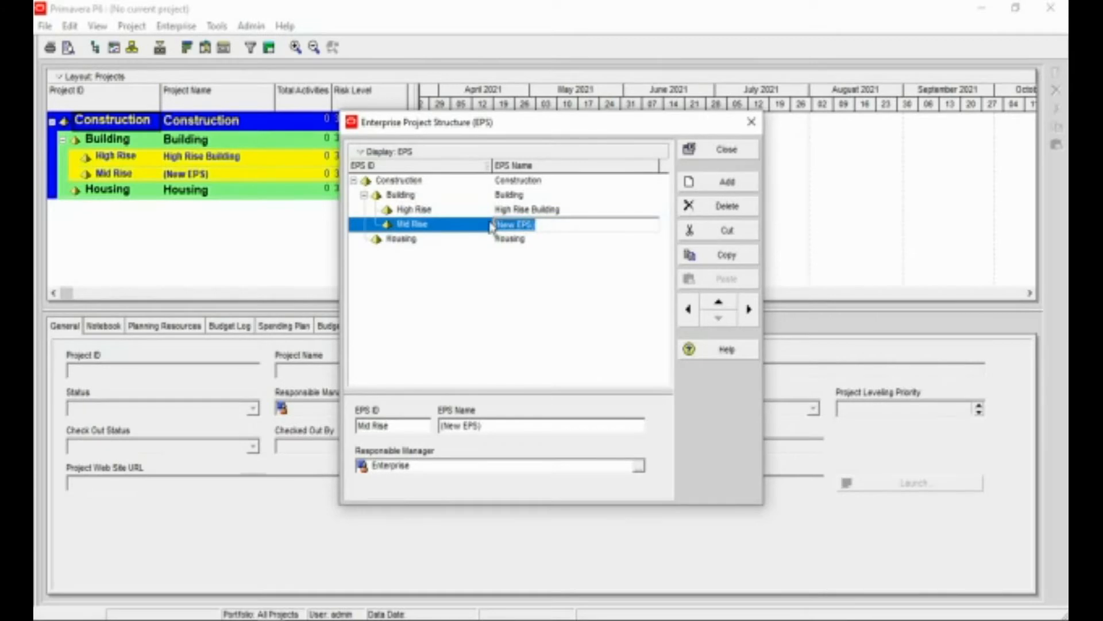
type("Mid Ri")
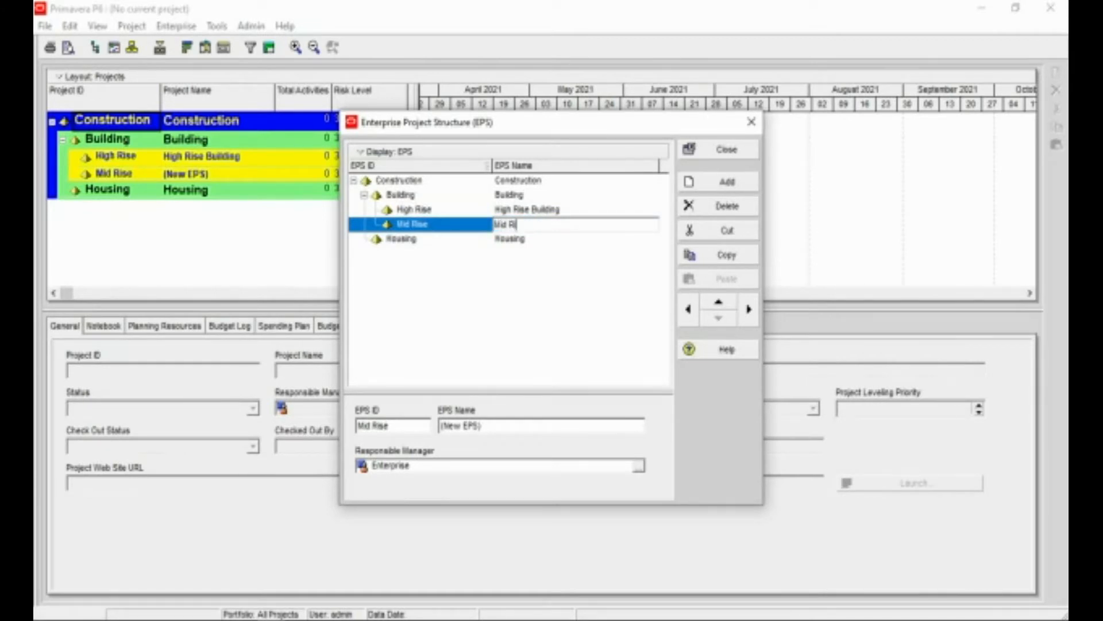
type("se Rise building")
- Add an element indented under Housing with EPS ID High End and EPS name High End Housing
left_click(428, 242)
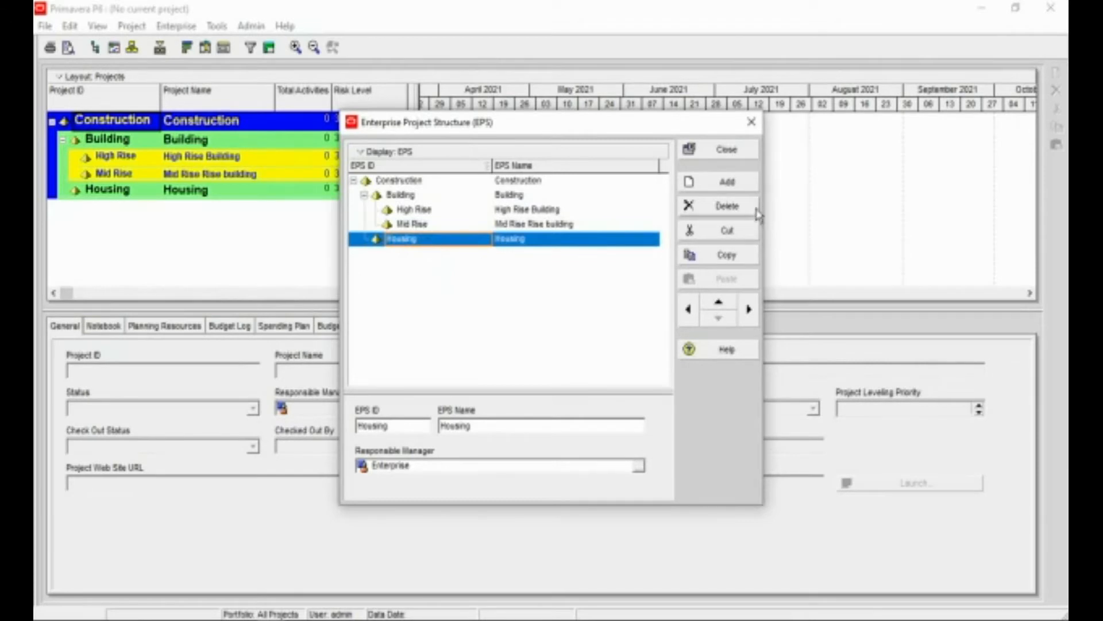
left_click(728, 183)
left_click(750, 310)
left_click(432, 253)
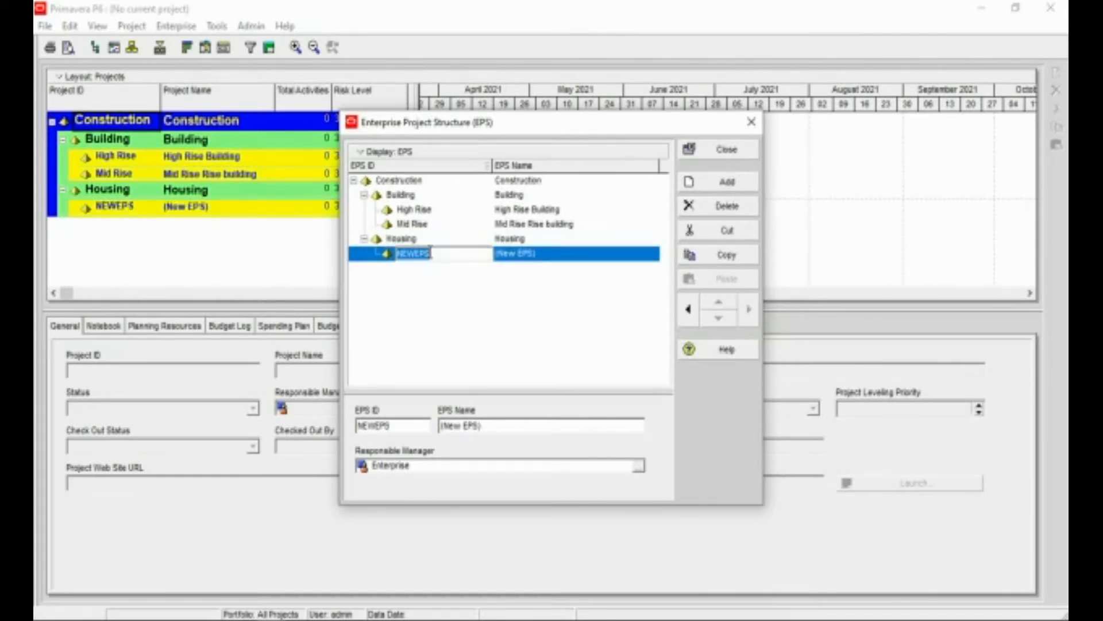
type("High End")
left_click(549, 259)
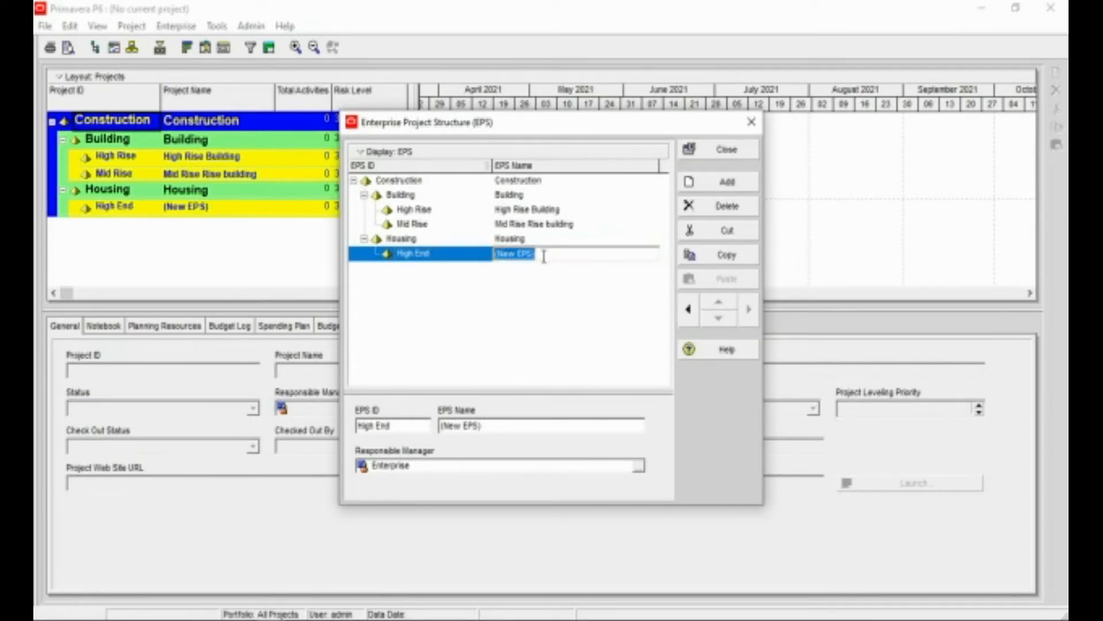
type("High")
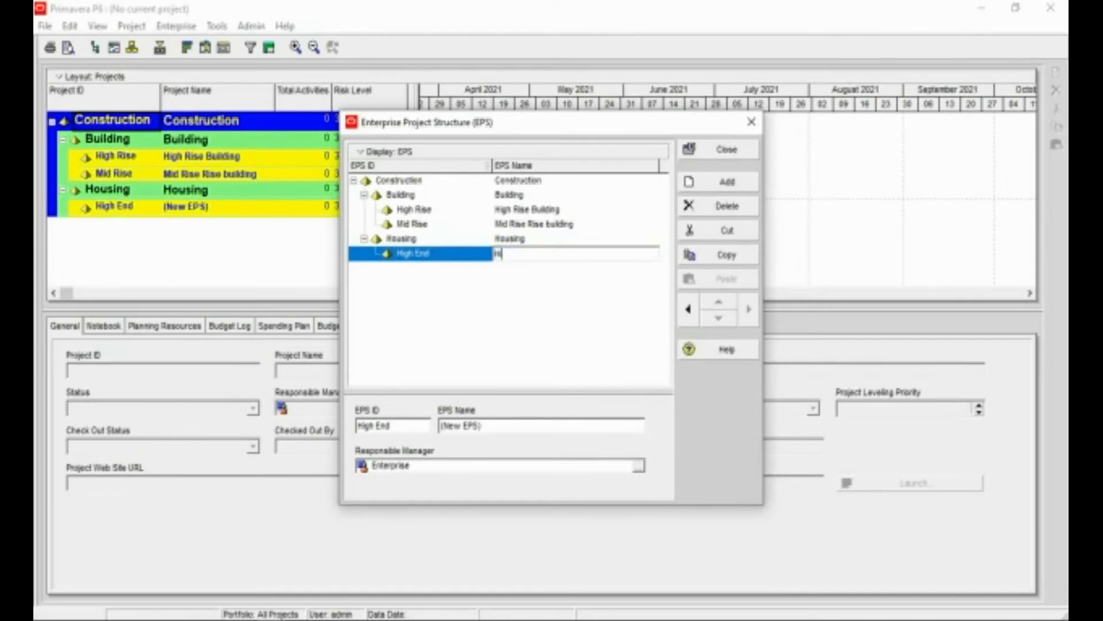
type("d Housing")
- Add another element under Housing with EPS ID Low Cost and EPS name Low Cost Housing, and close the EPS editor
left_click(731, 185)
left_click(433, 269)
type("Low Cost")
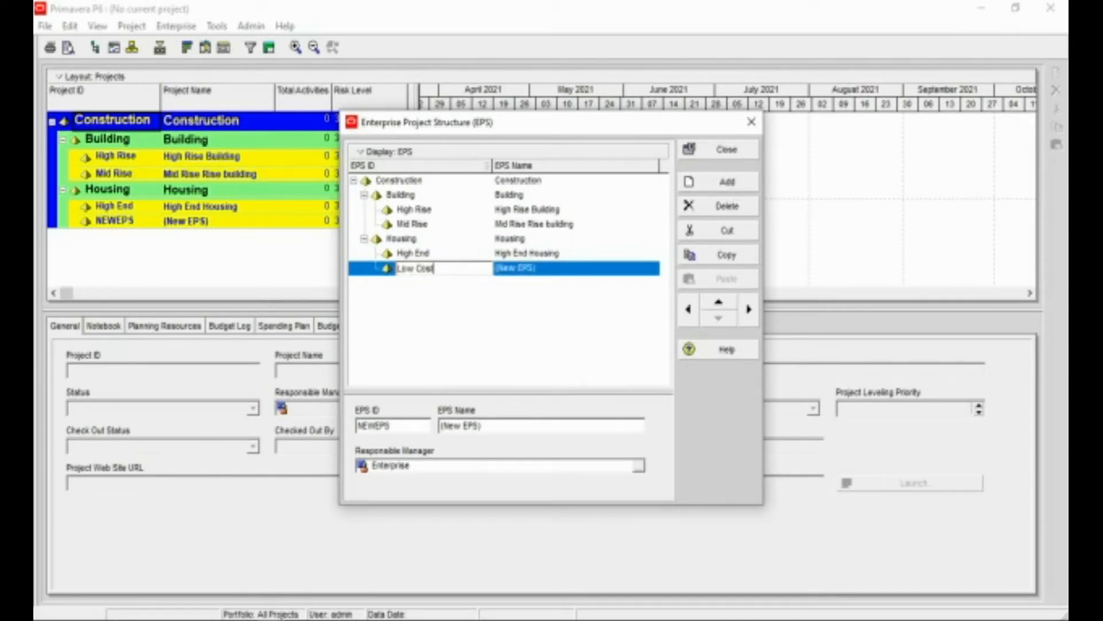
left_click(555, 268)
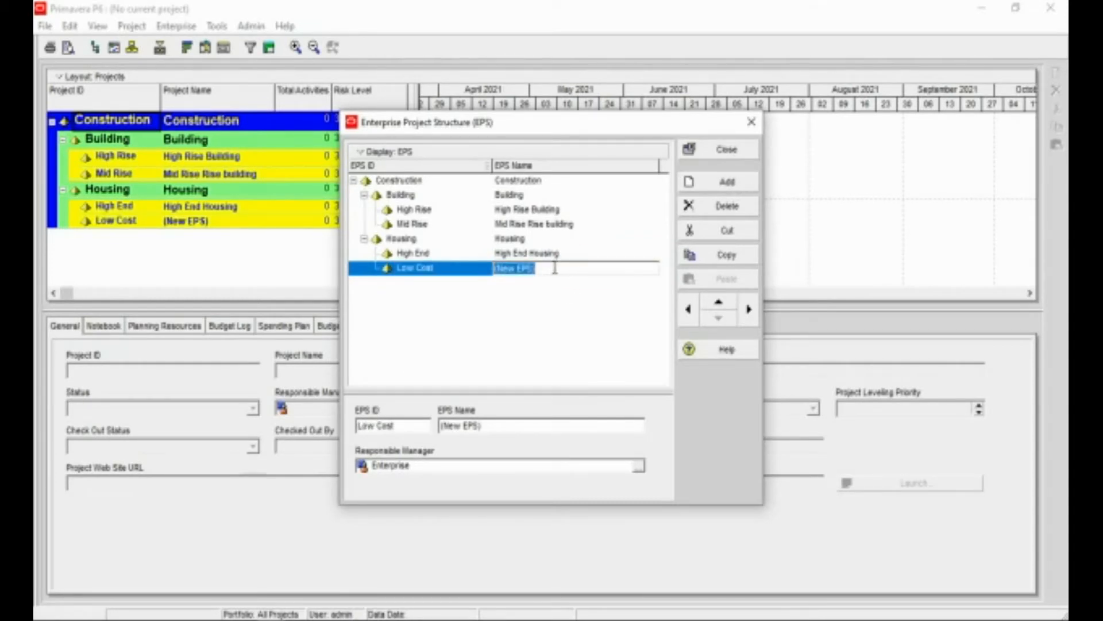
type("Low Cost Housing")
left_click(727, 154)
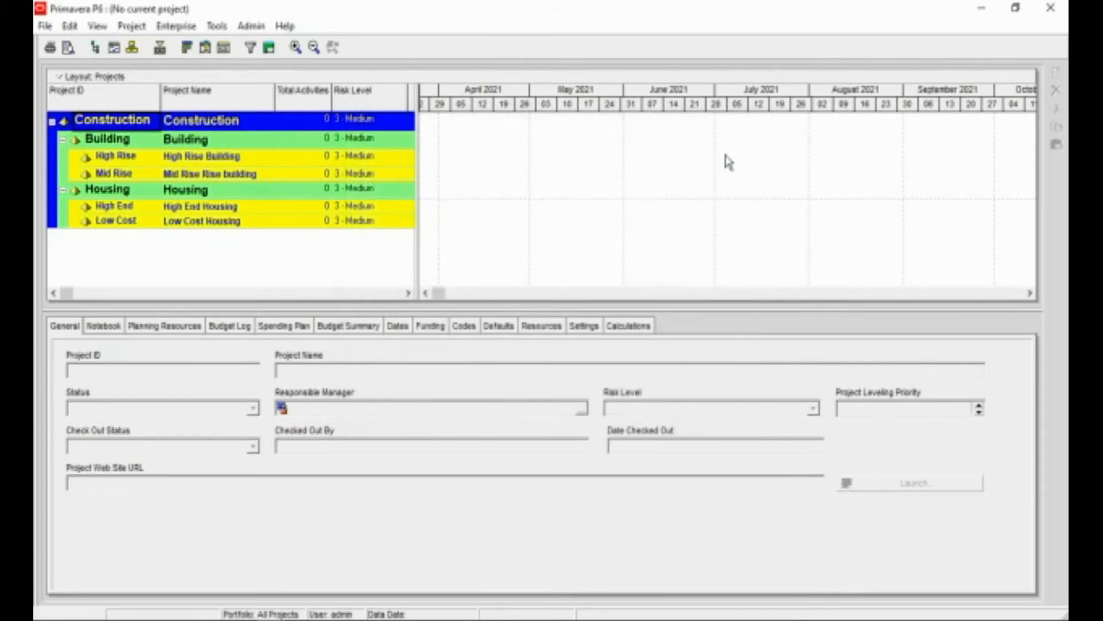
- Create a new project under the Mid Rise element, keeping the wizard's default ID and name
left_click(208, 177)
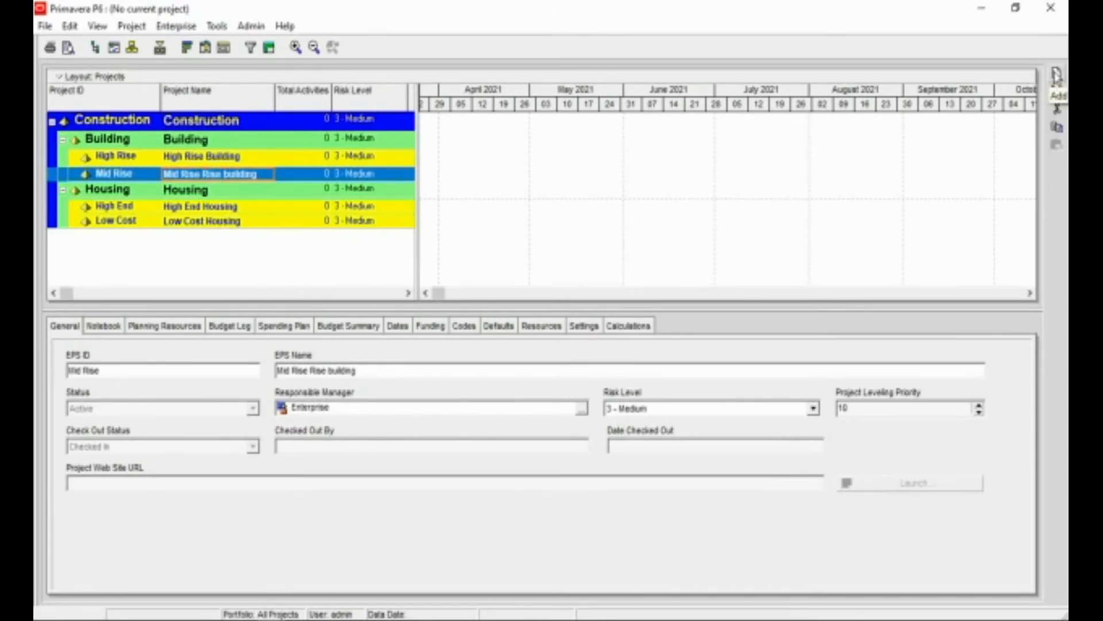
left_click(1056, 74)
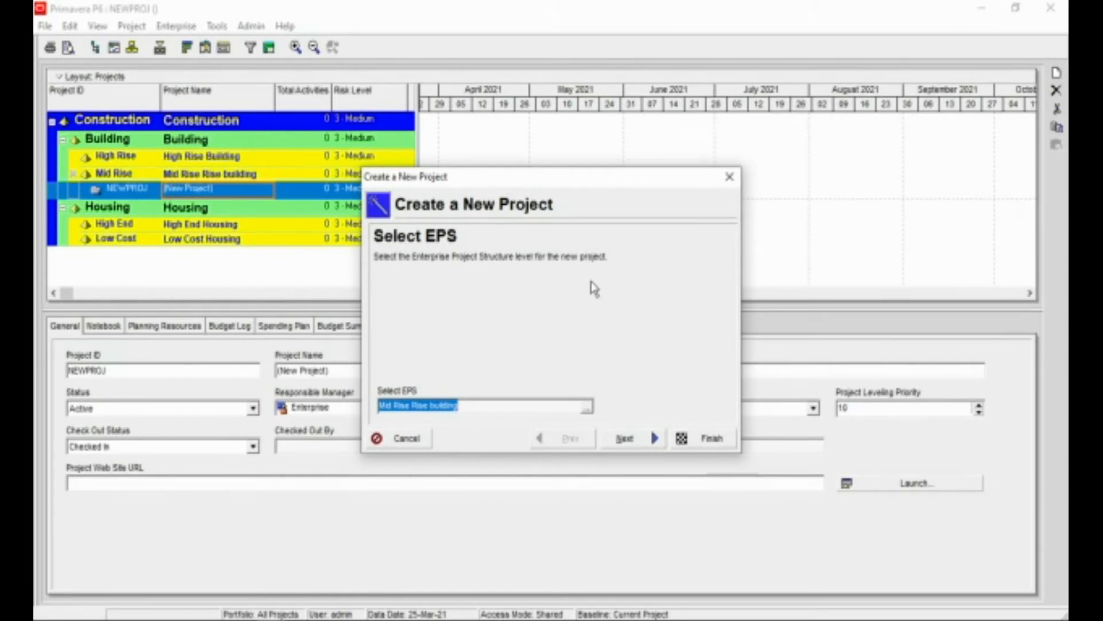
left_click(712, 443)
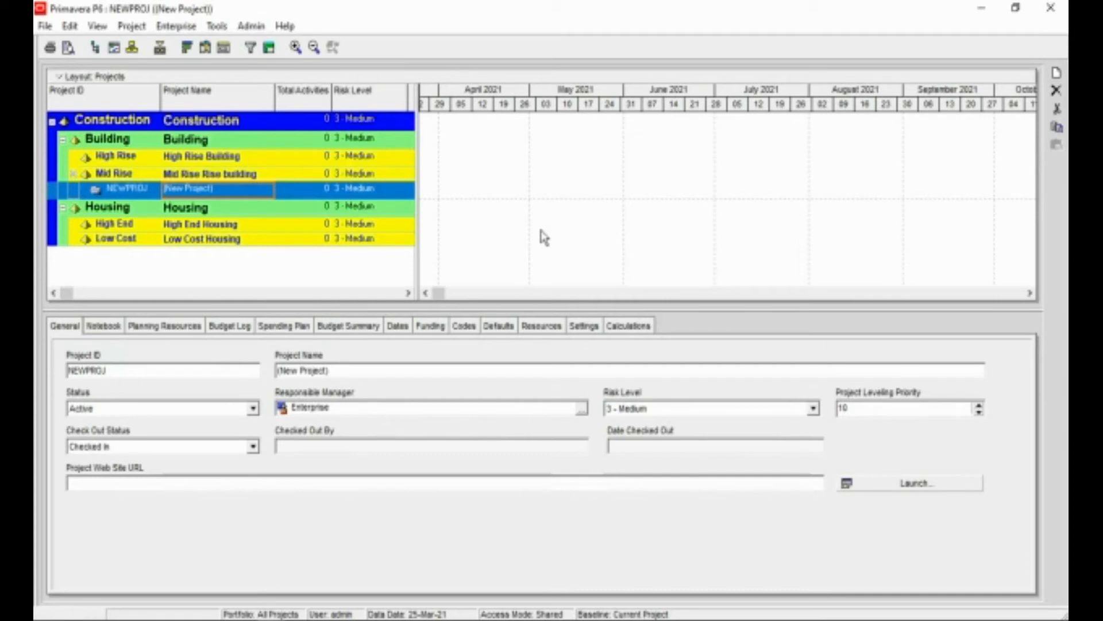
- In the Organizational Breakdown Structure, add an element under Enterprise and enter the first manager's name as its OBS name
left_click(173, 27)
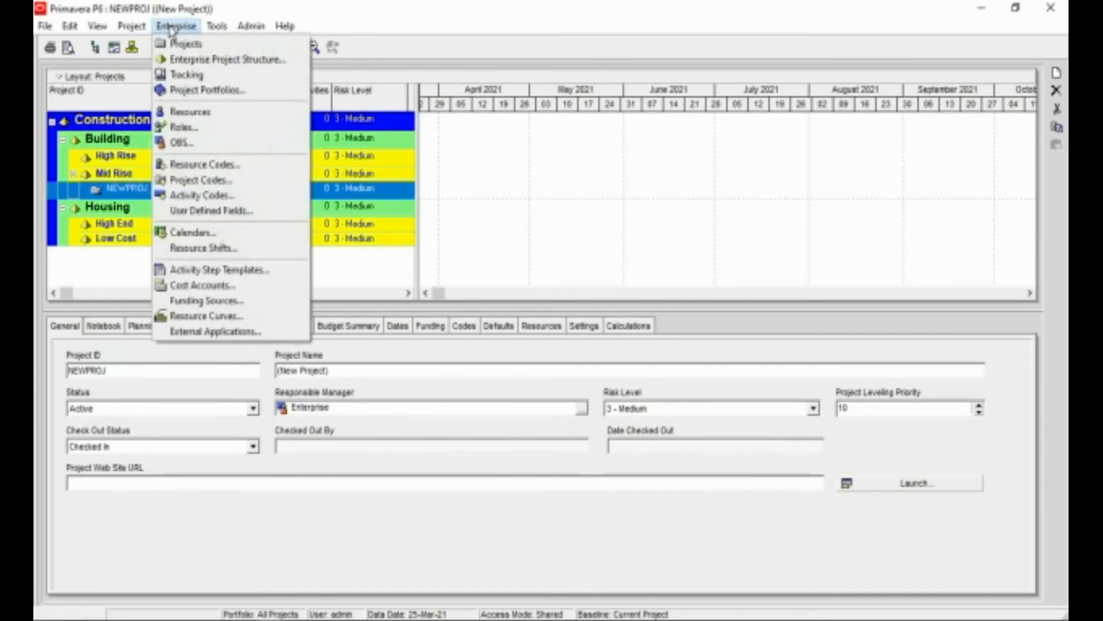
left_click(202, 150)
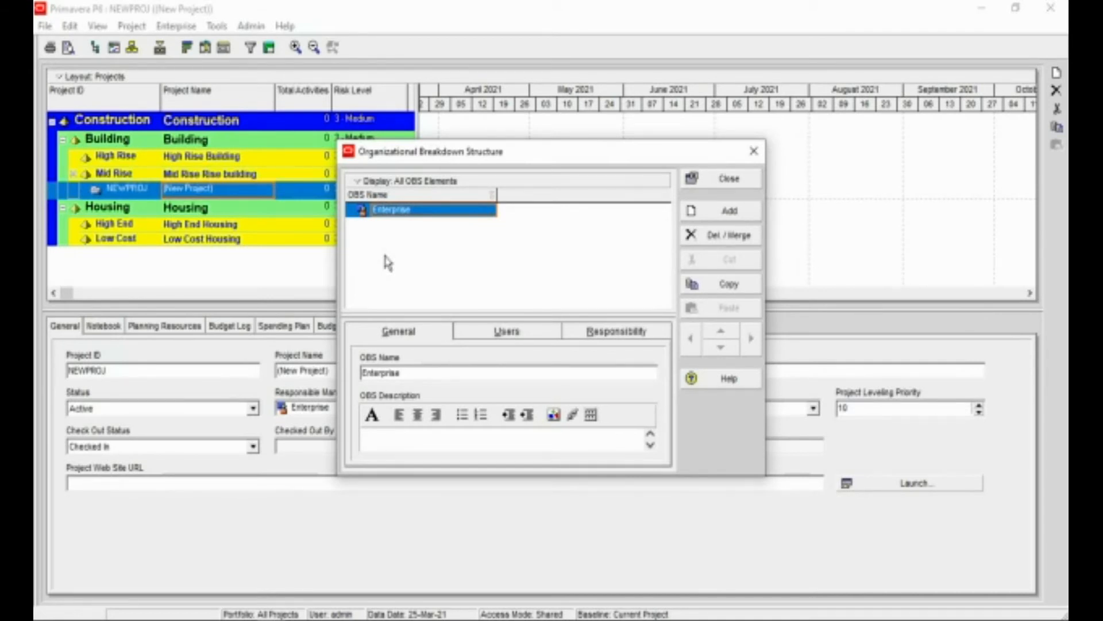
left_click(725, 211)
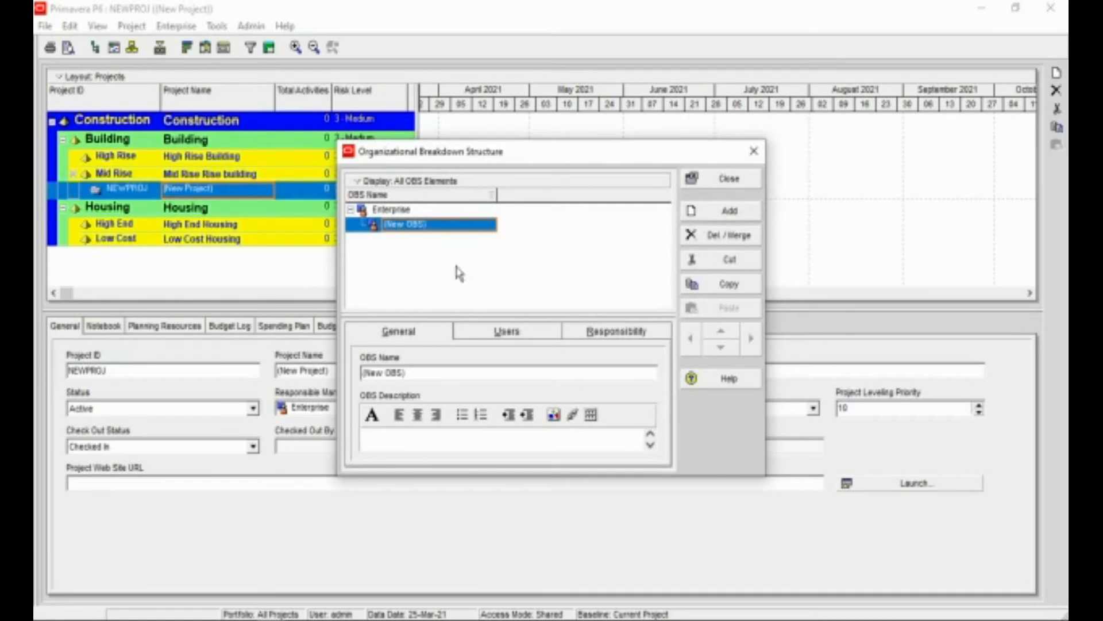
left_click(434, 225)
type("Mike")
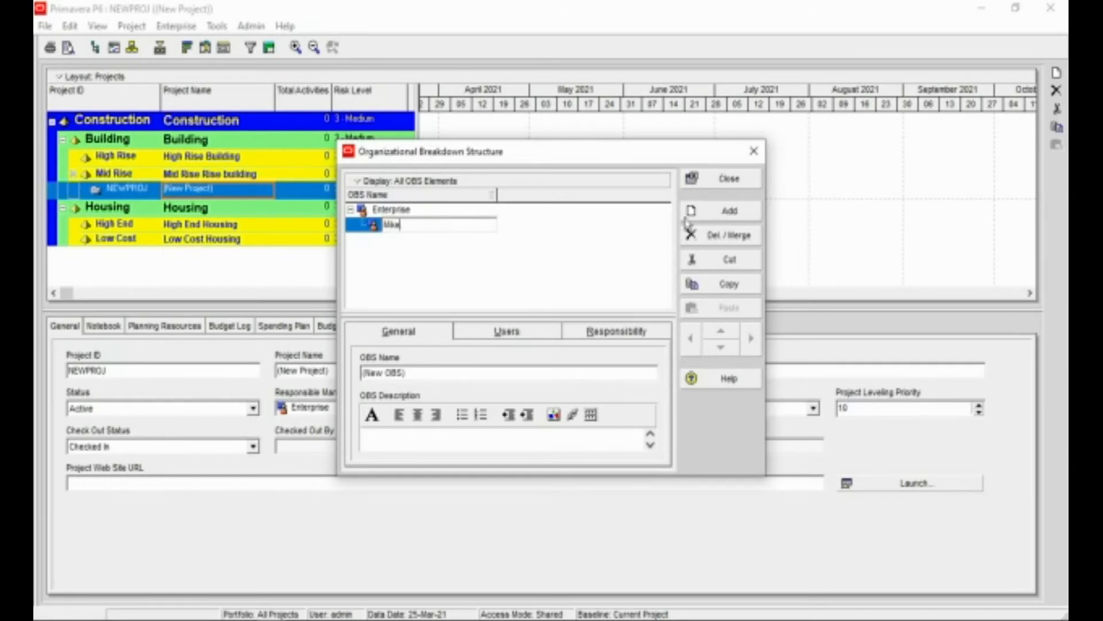
- Add a second OBS element under Enterprise and enter the other manager's name as its OBS name
left_click(729, 210)
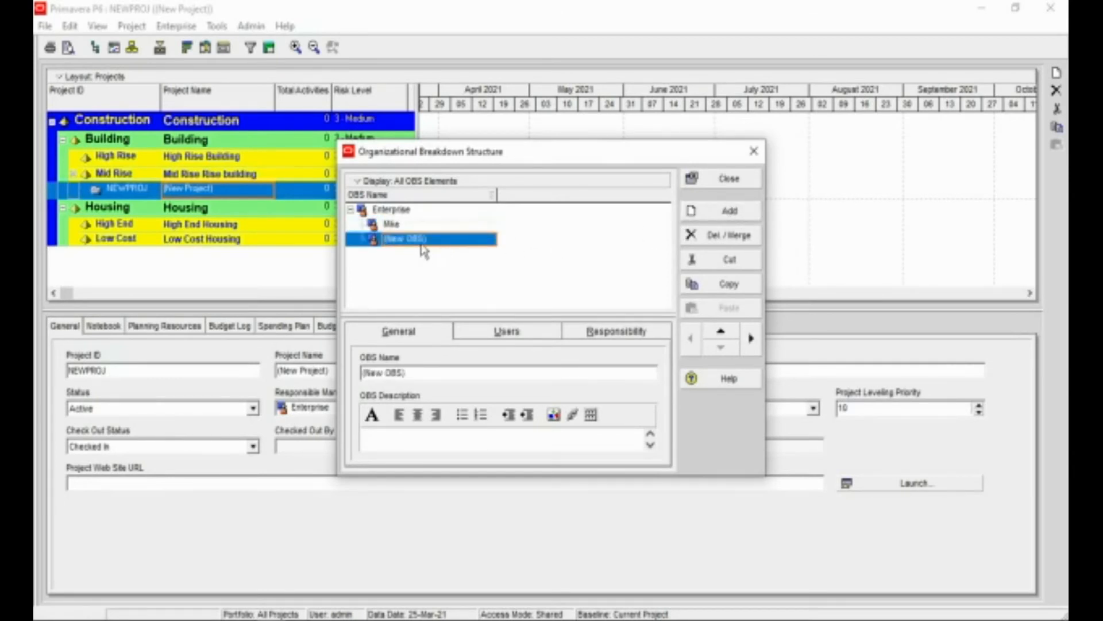
left_click(428, 249)
type("Jo")
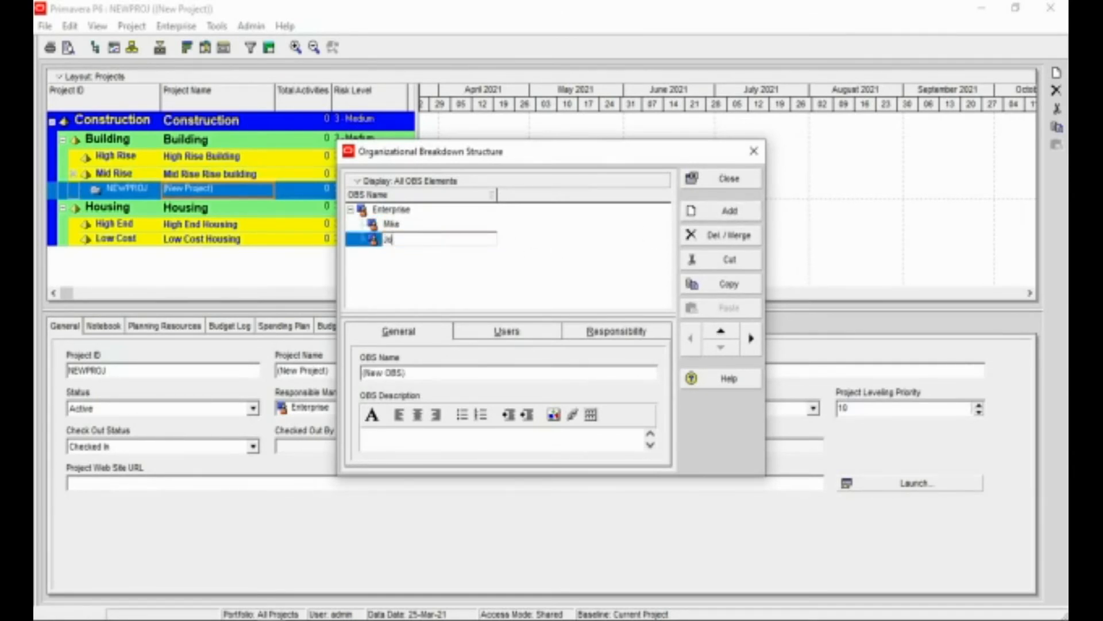
type("seph")
key("Return")
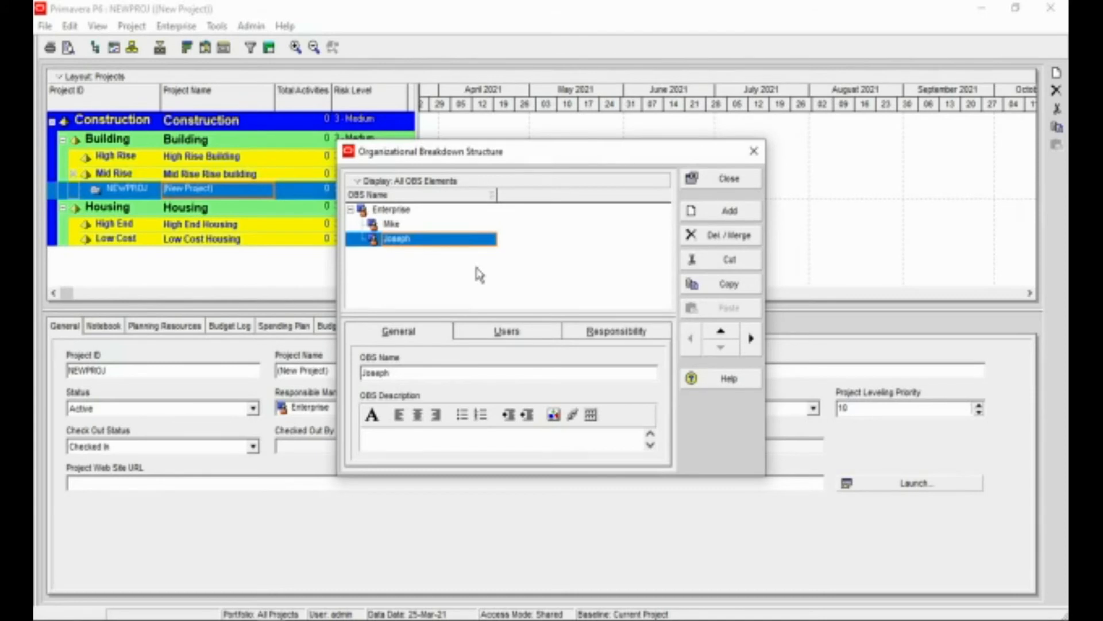
- Assign User1 to the first manager's OBS element and close the Organizational Breakdown Structure
left_click(402, 225)
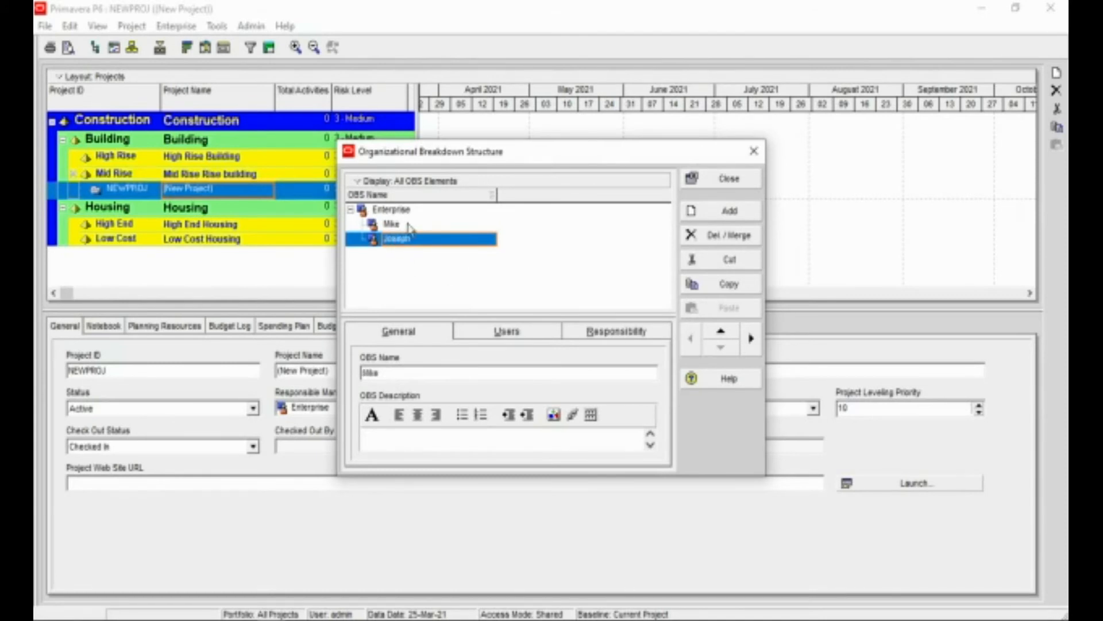
left_click(500, 333)
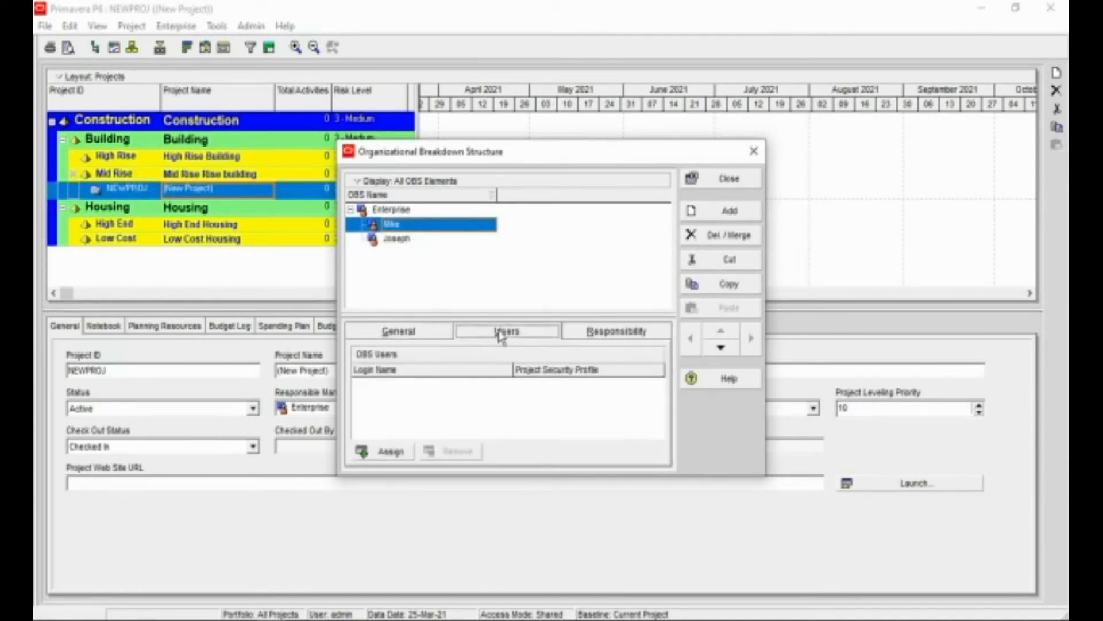
left_click(390, 452)
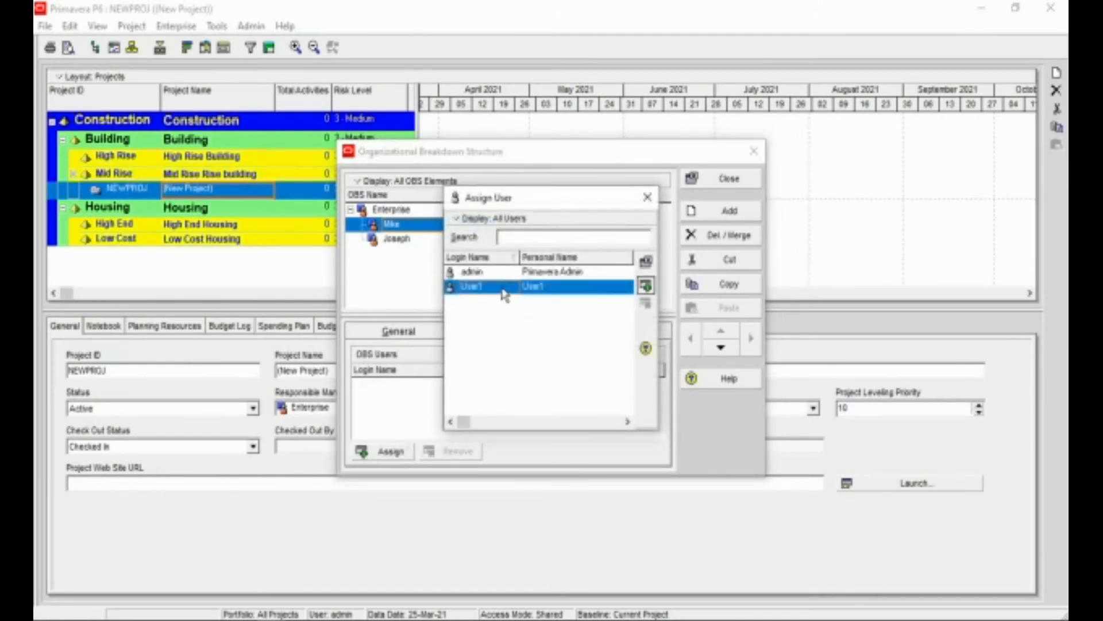
left_click(646, 286)
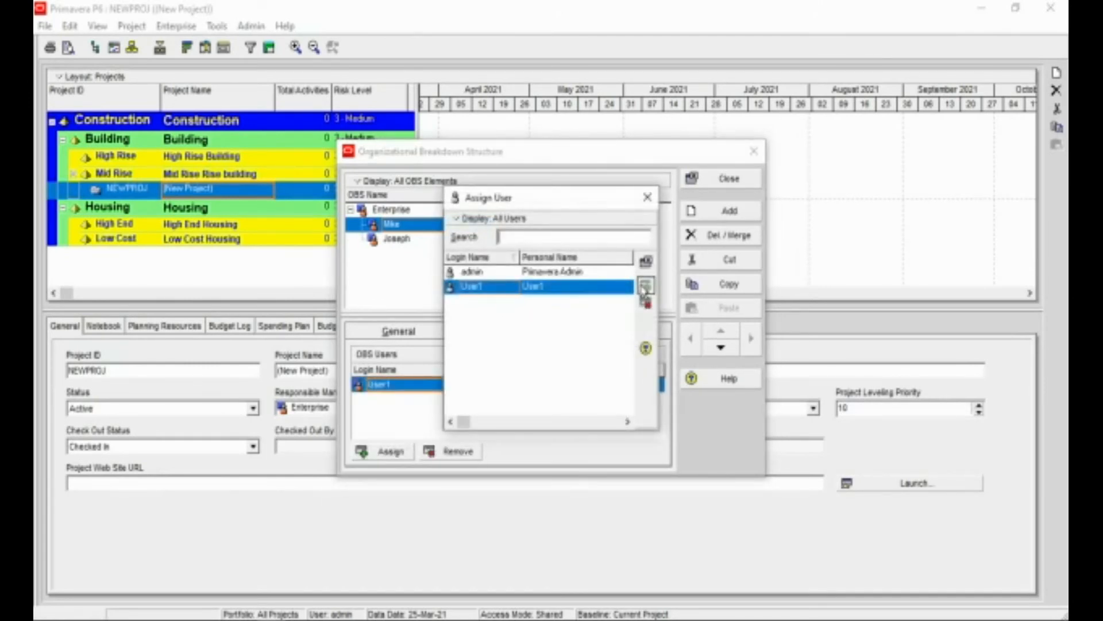
left_click(649, 199)
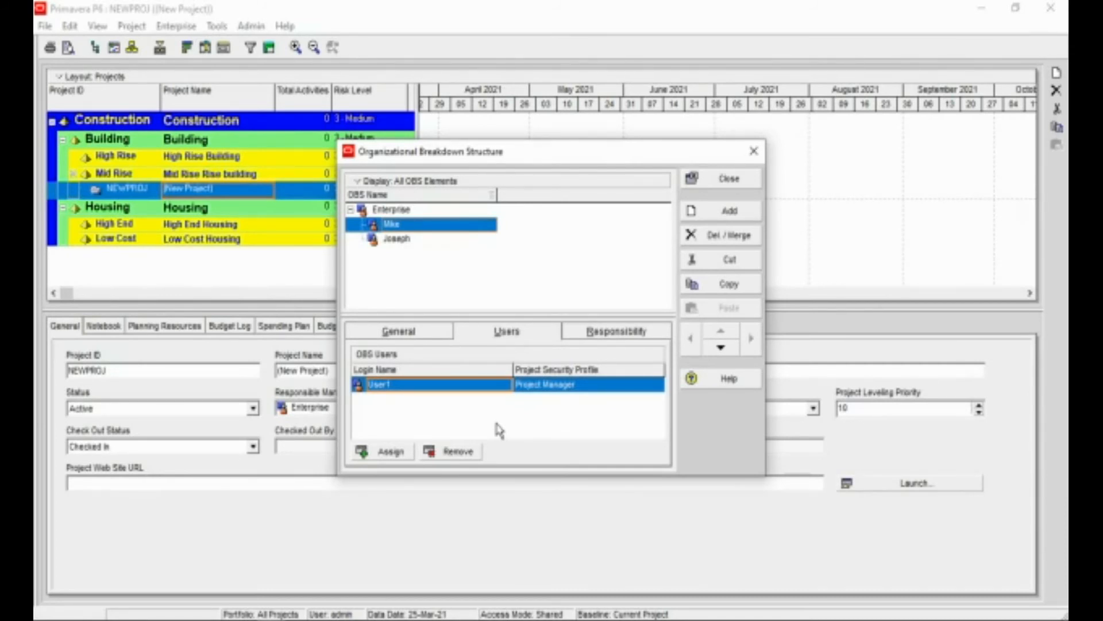
left_click(725, 183)
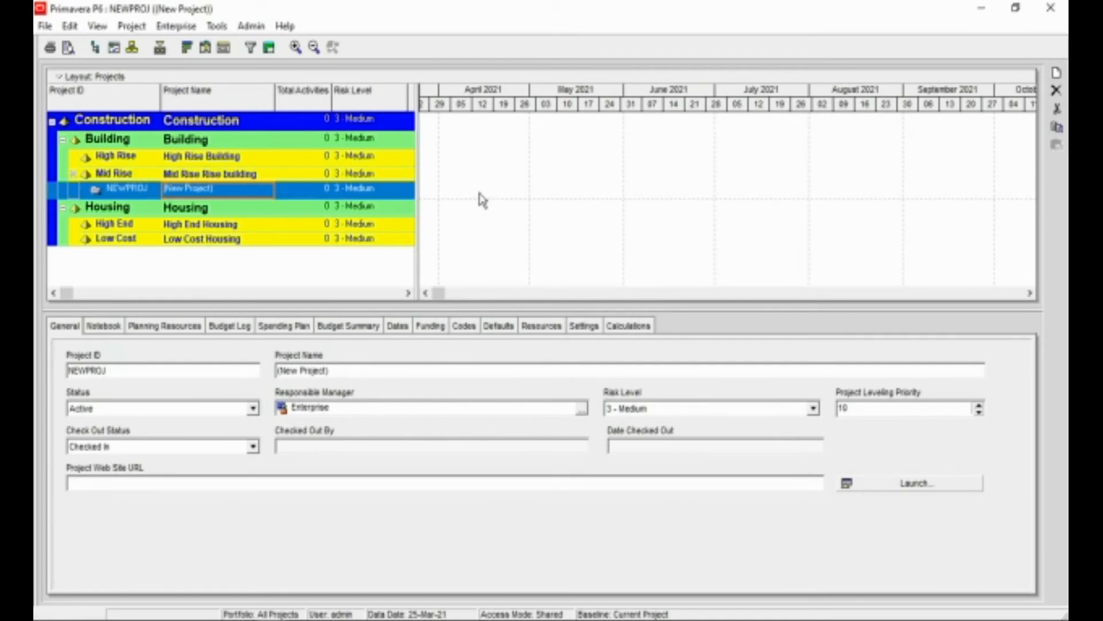
- Make the first OBS manager responsible for the Mid Rise element and its WBS elements, and select the new project beneath it
left_click(206, 176)
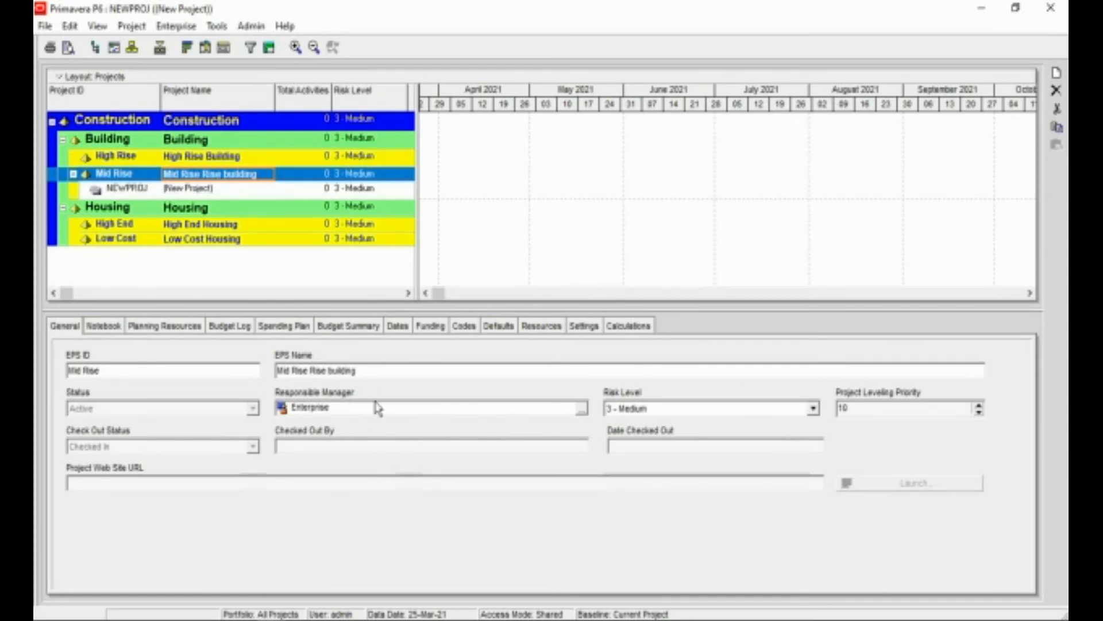
left_click(582, 412)
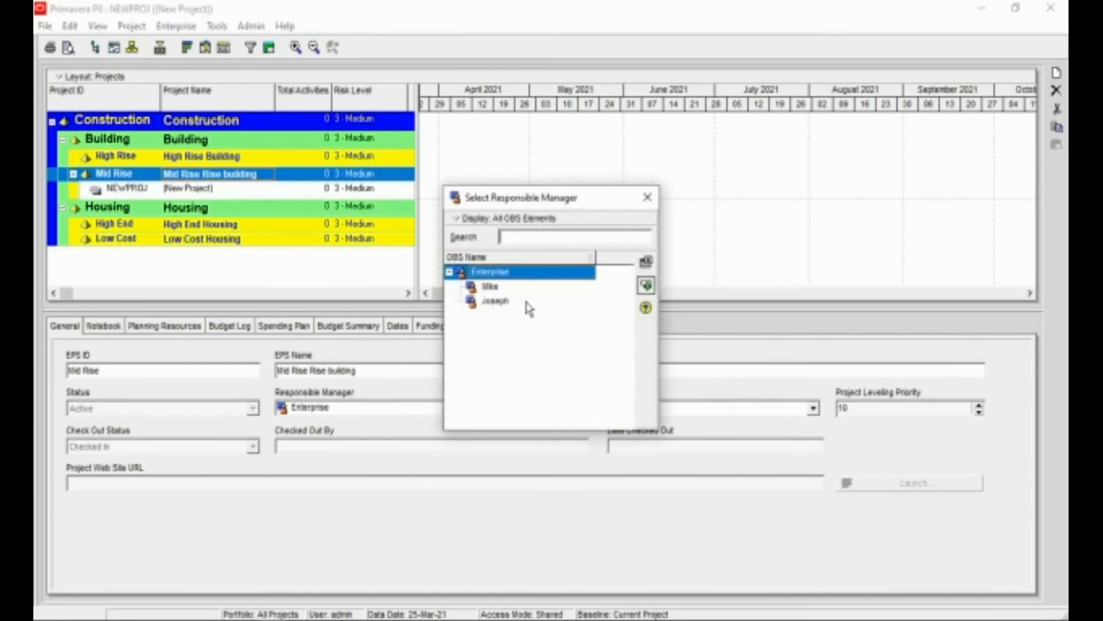
left_click(489, 288)
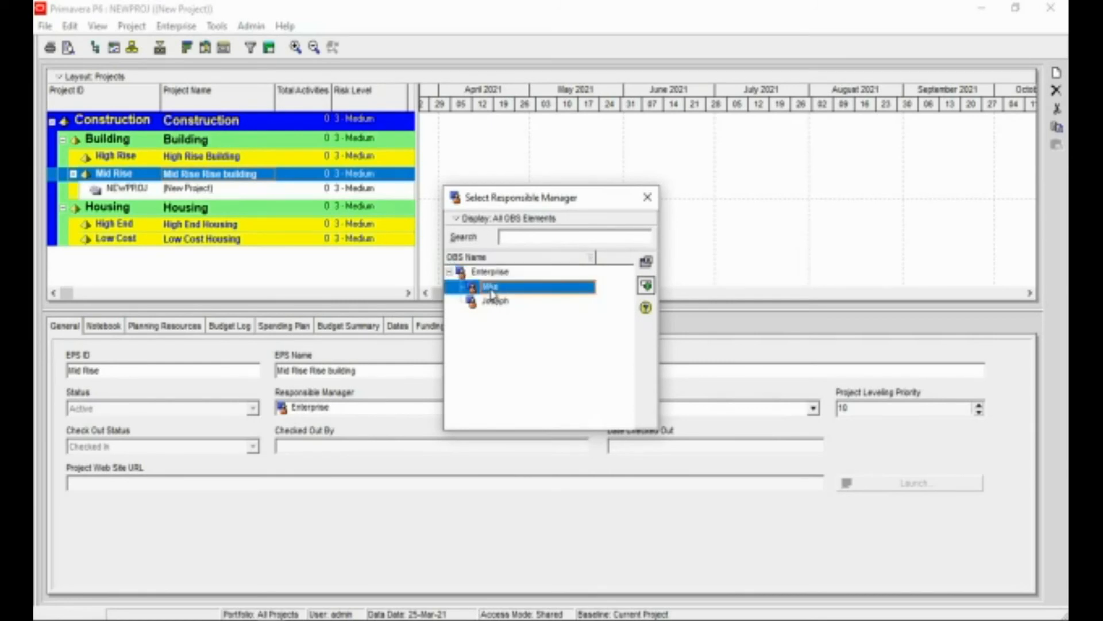
left_click(646, 285)
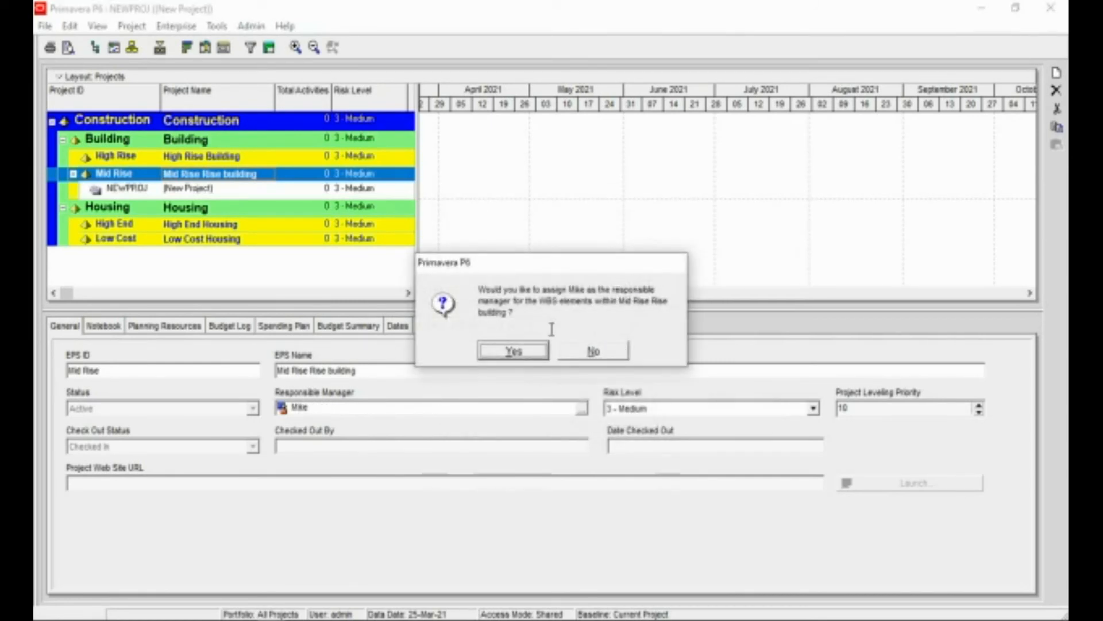
left_click(521, 361)
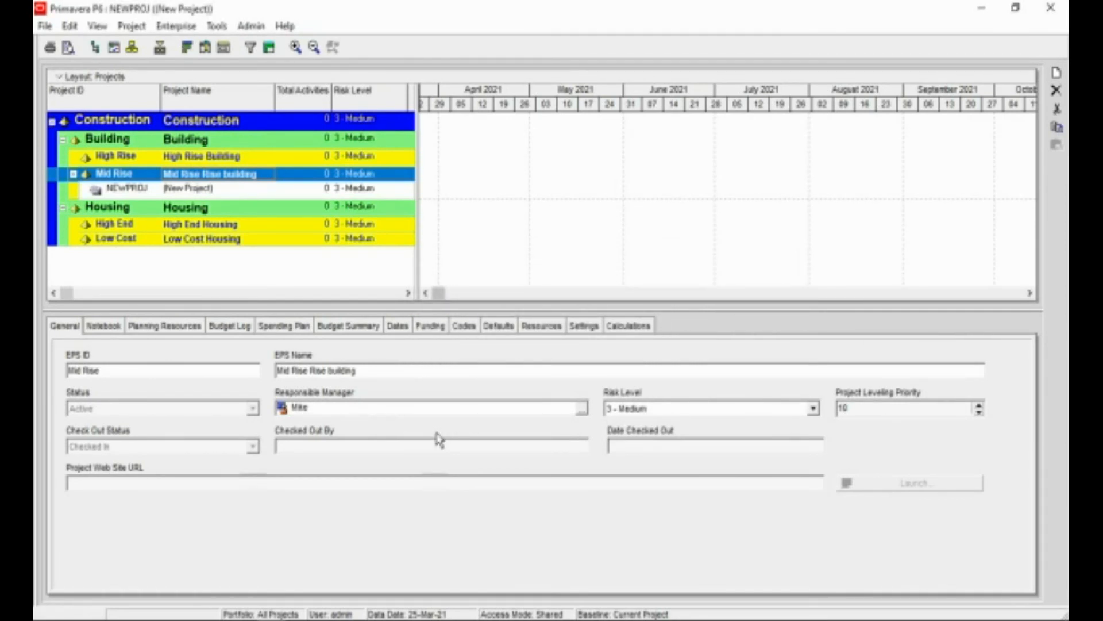
left_click(246, 192)
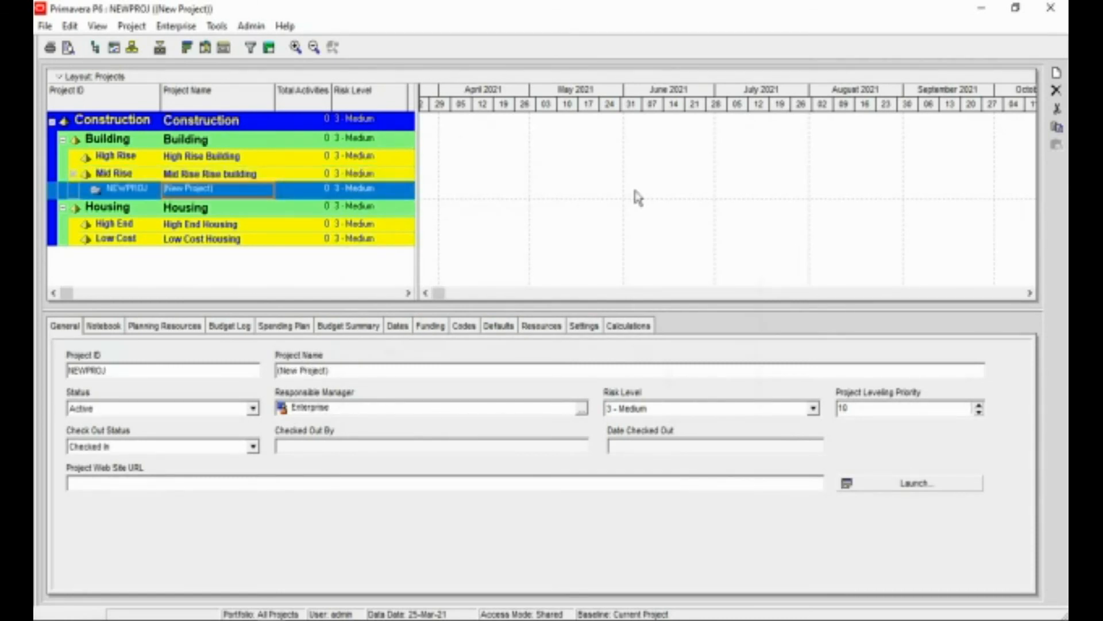